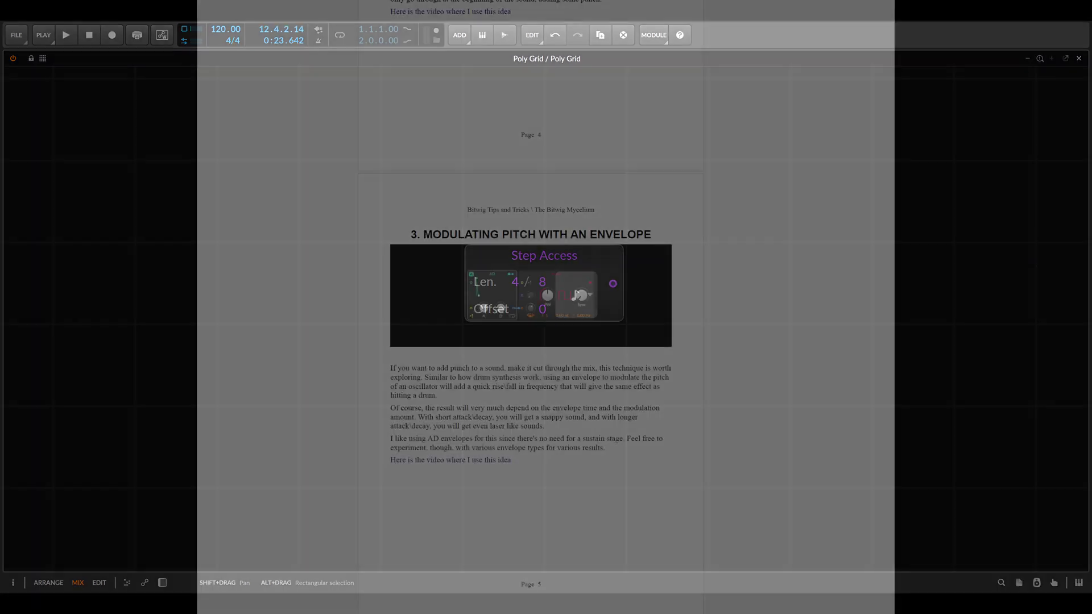
Step: Read through the tips document from modulating pitch with an envelope to mixing LFOs with envelopes
{"action": "scroll", "coordinate": [531, 321], "scroll_direction": "down", "scroll_amount": 3}
{"action": "scroll", "coordinate": [530, 307], "scroll_direction": "down", "scroll_amount": 6}
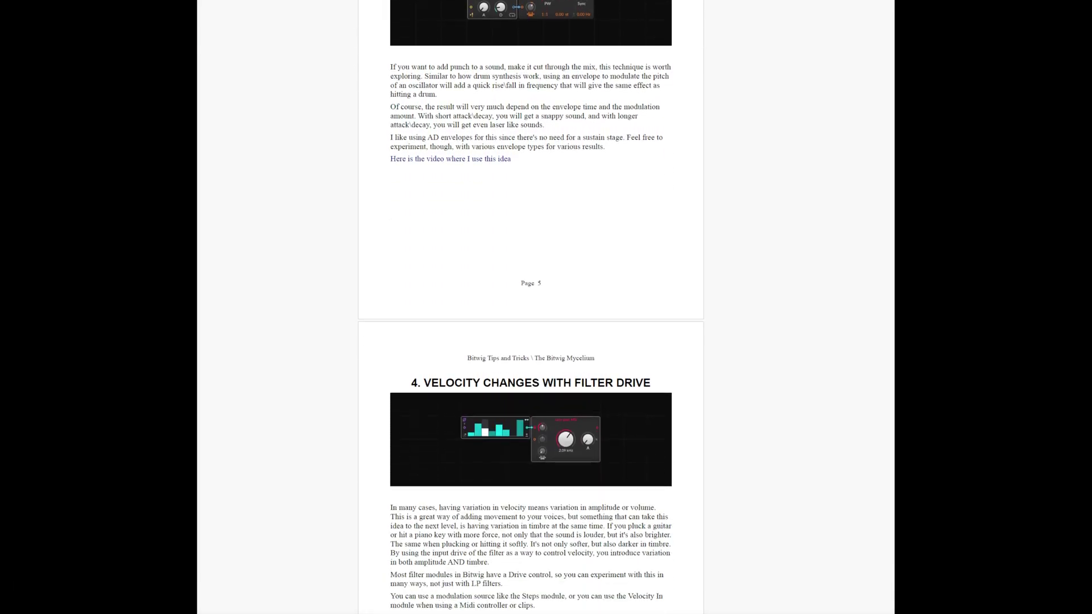
{"action": "scroll", "coordinate": [531, 307], "scroll_direction": "down", "scroll_amount": 4}
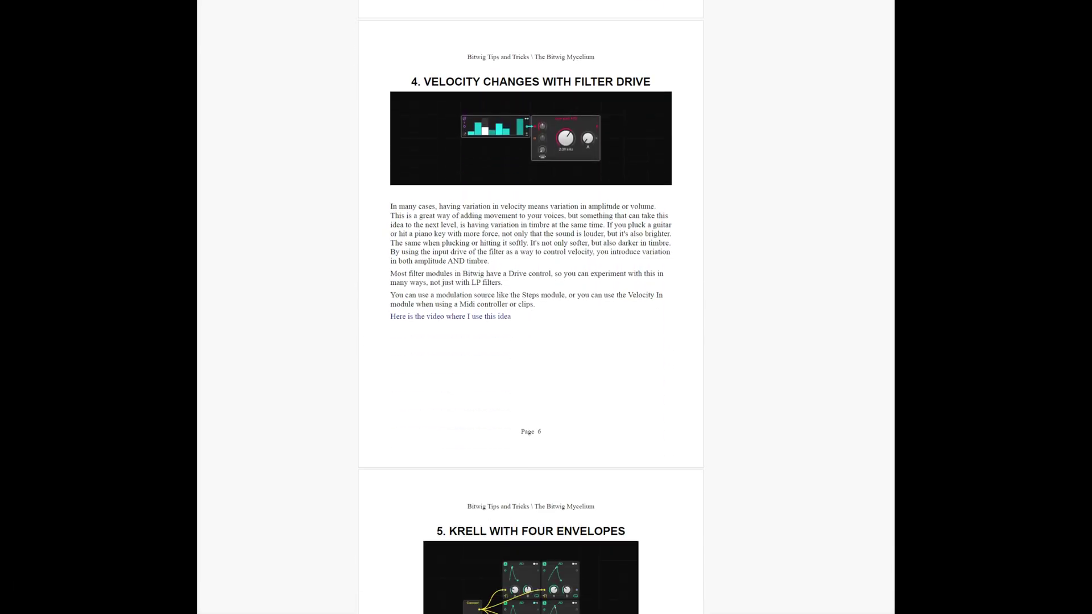
{"action": "scroll", "coordinate": [531, 307], "scroll_direction": "down", "scroll_amount": 7}
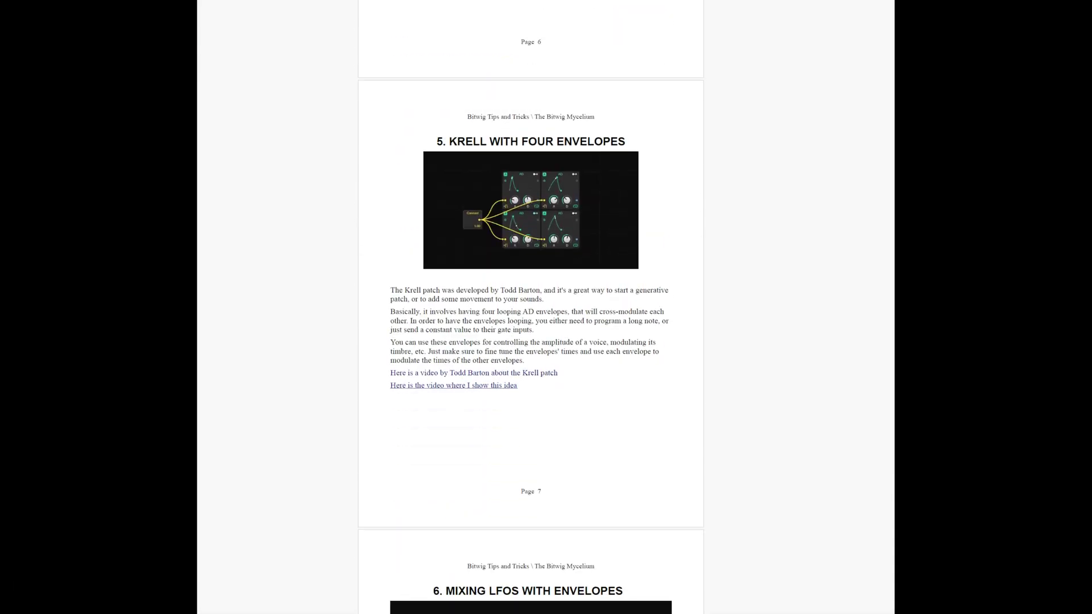
{"action": "scroll", "coordinate": [531, 307], "scroll_direction": "down", "scroll_amount": 6}
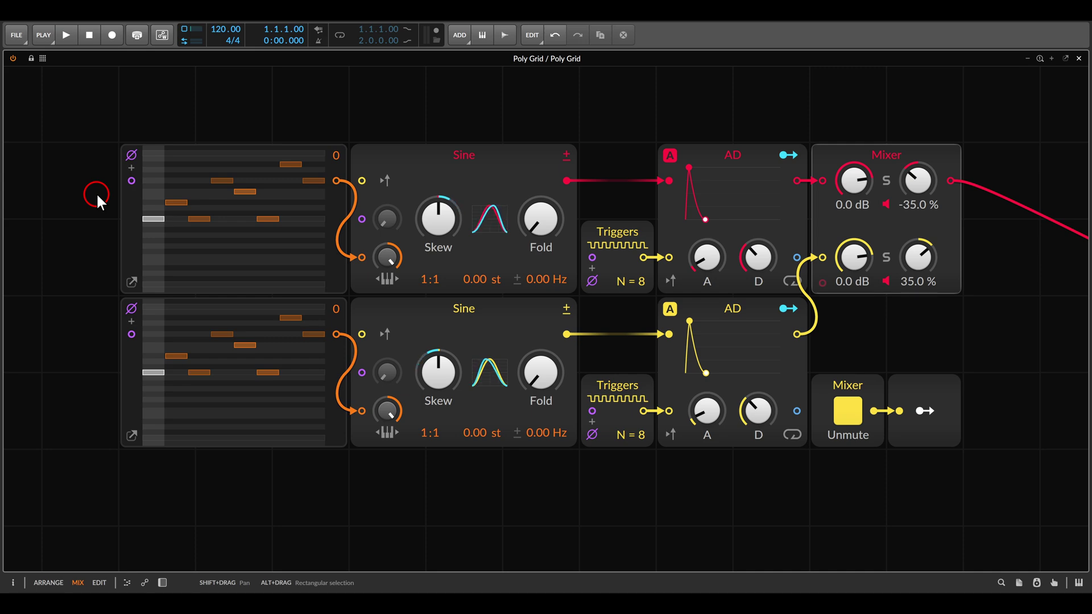
Step: Audition the two-voice patch and set the lower Pitches sequencer to 7 steps
{"action": "key", "text": "space"}
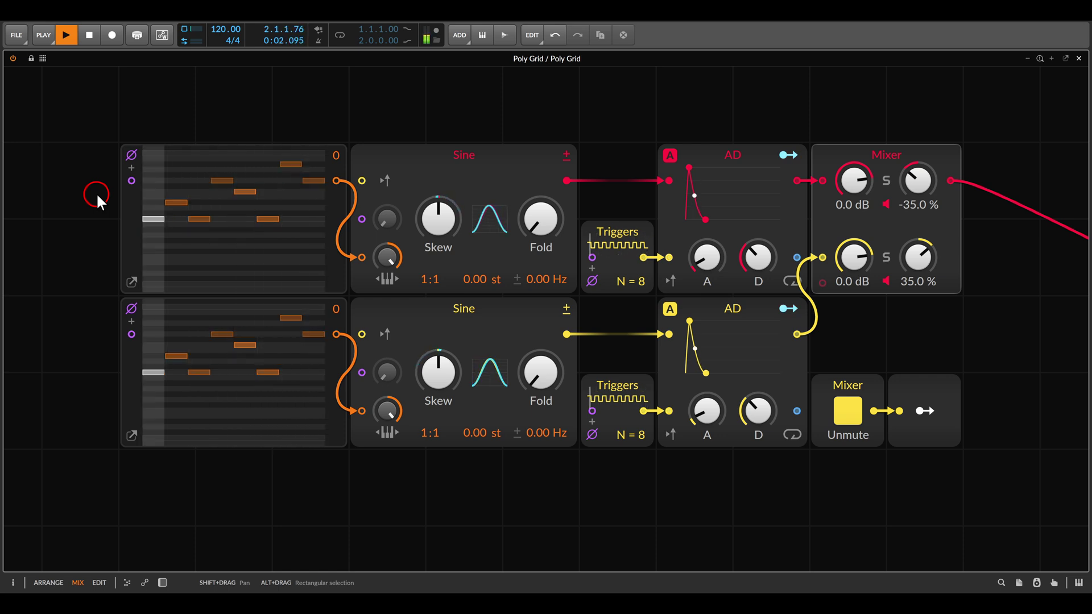
{"action": "key", "text": "space"}
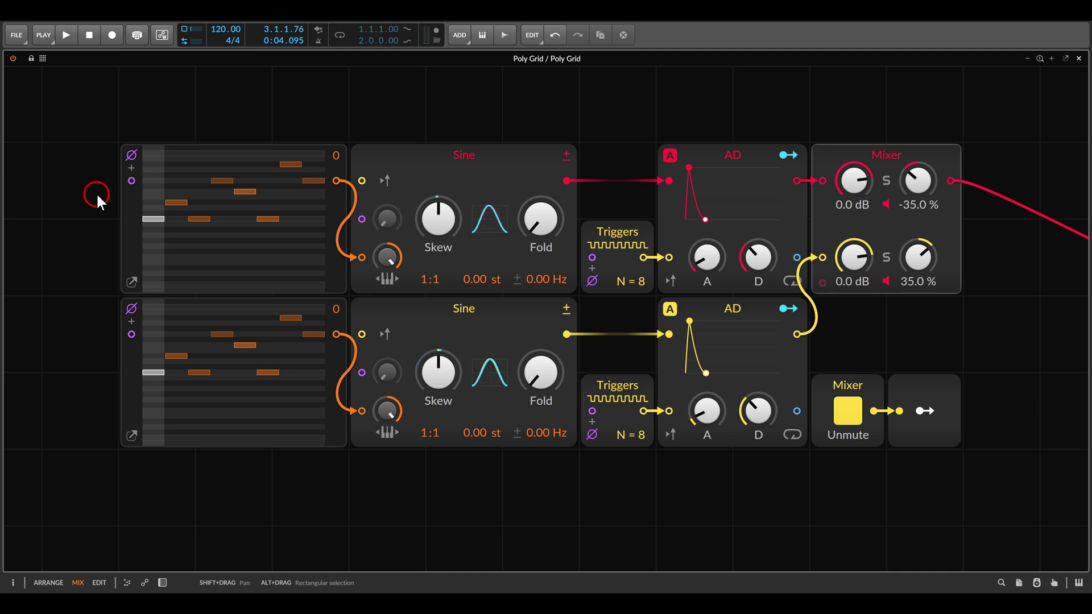
{"action": "left_click", "coordinate": [130, 434]}
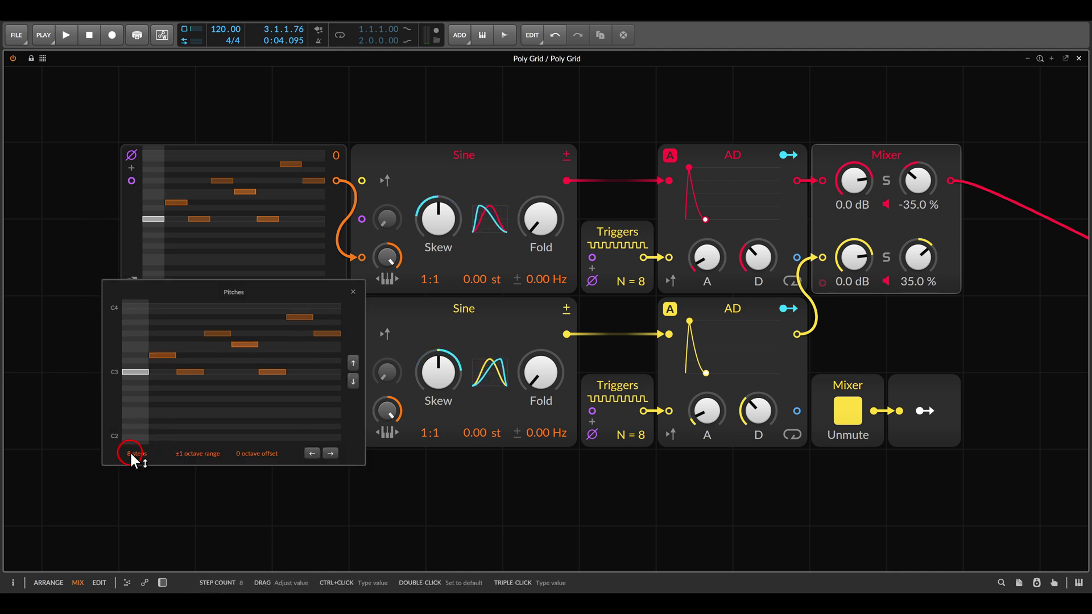
{"action": "left_click_drag", "start_coordinate": [131, 452], "coordinate": [130, 453]}
{"action": "left_click", "coordinate": [353, 292]}
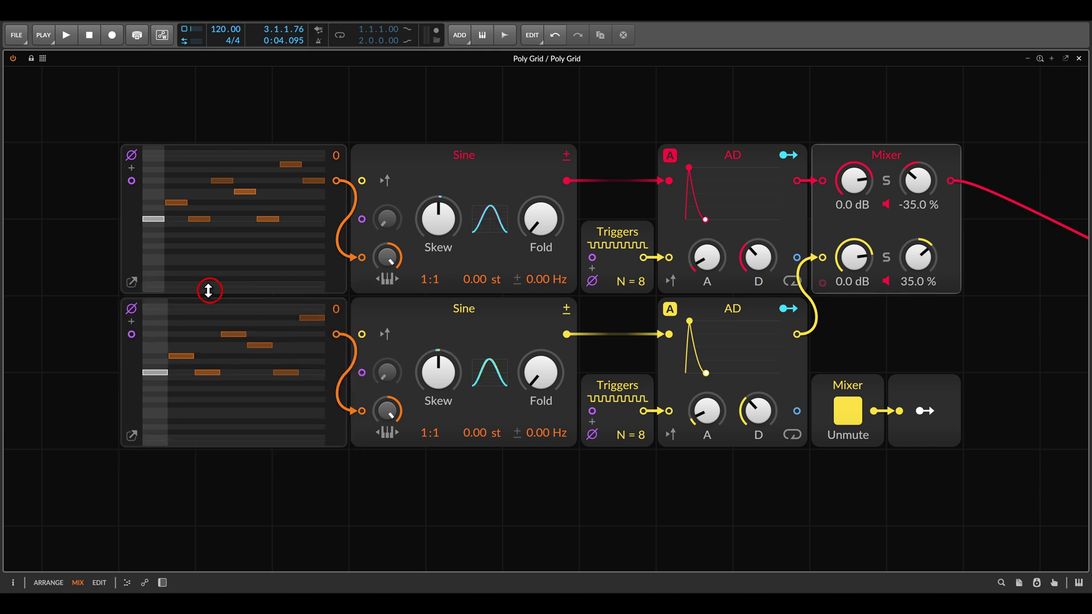
Step: Play the patch to compare the 8-step and 7-step Pitches sequences, and stop playback
{"action": "left_click", "coordinate": [131, 282]}
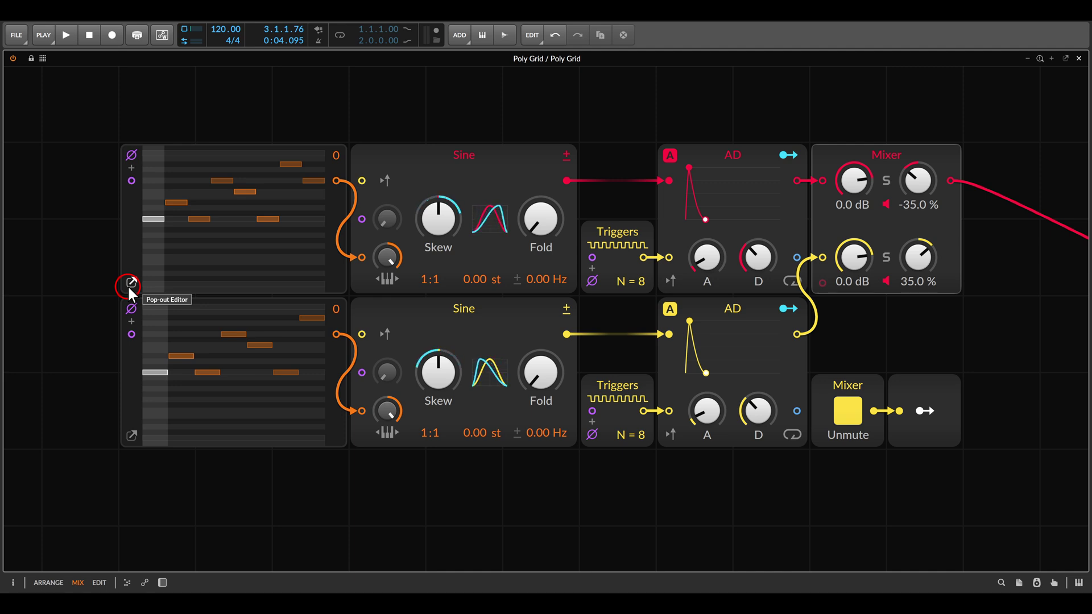
{"action": "key", "text": "space"}
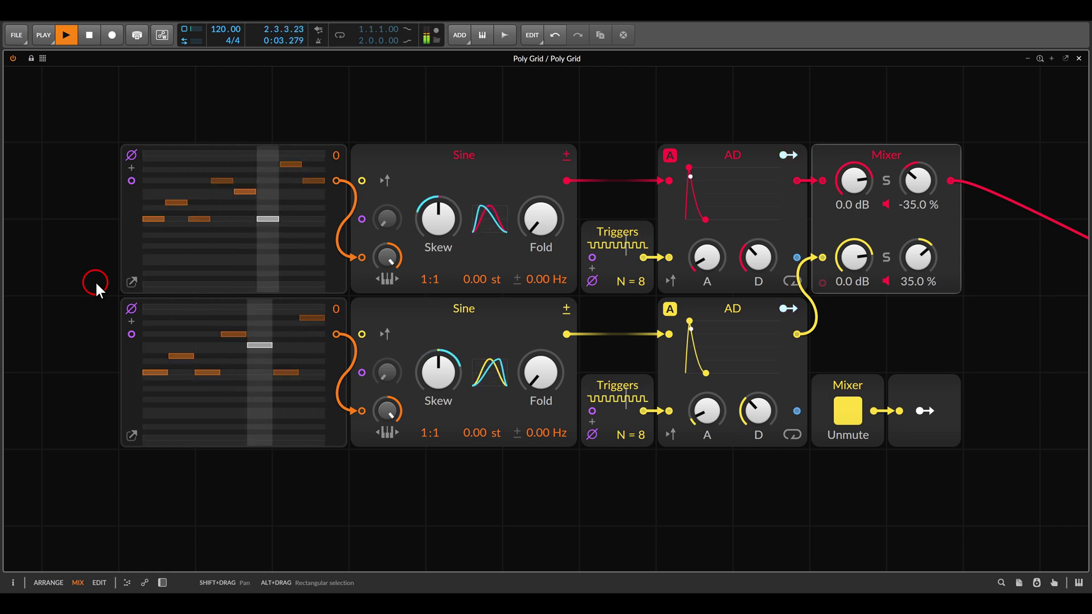
{"action": "left_click_drag", "start_coordinate": [130, 358], "coordinate": [180, 390]}
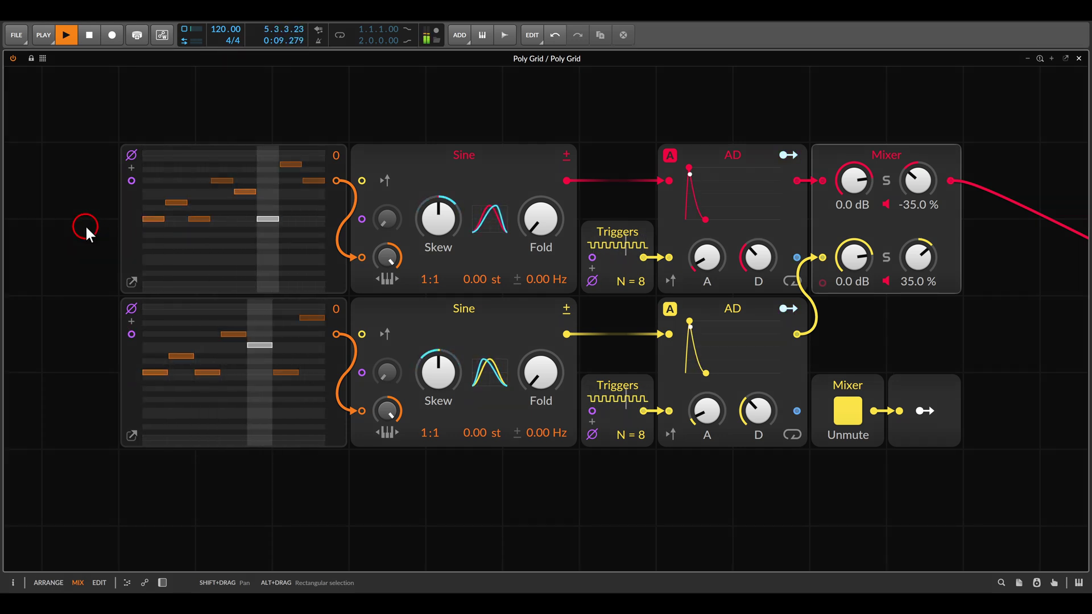
{"action": "key", "text": "space"}
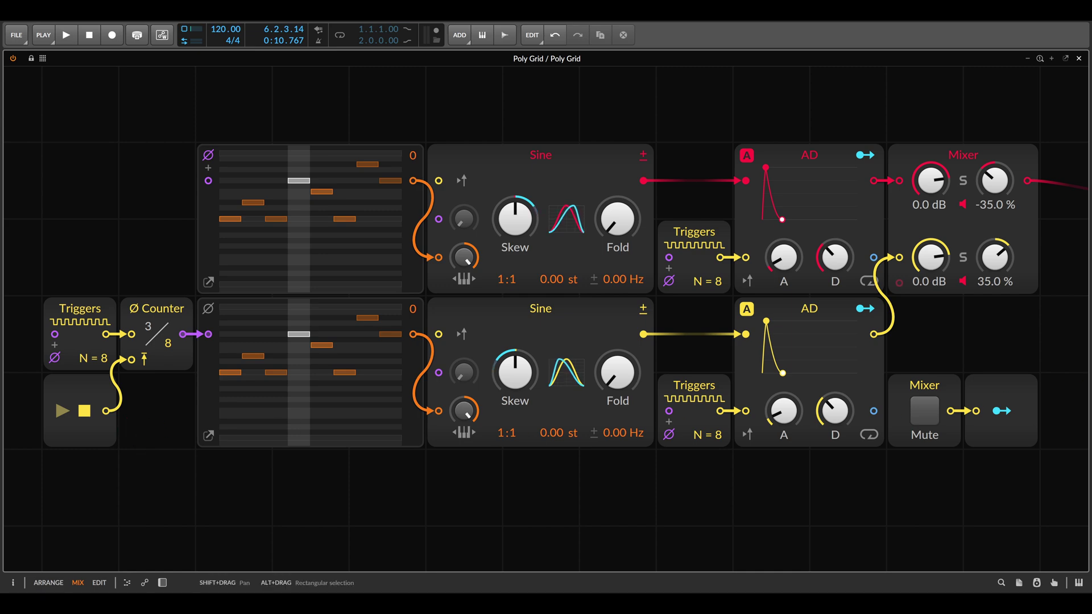
Step: Set the Counter feeding the lower Pitches sequencer to 7 steps and play the patch with the Mixer switch set to Unmute
{"action": "left_click_drag", "start_coordinate": [169, 341], "coordinate": [169, 343]}
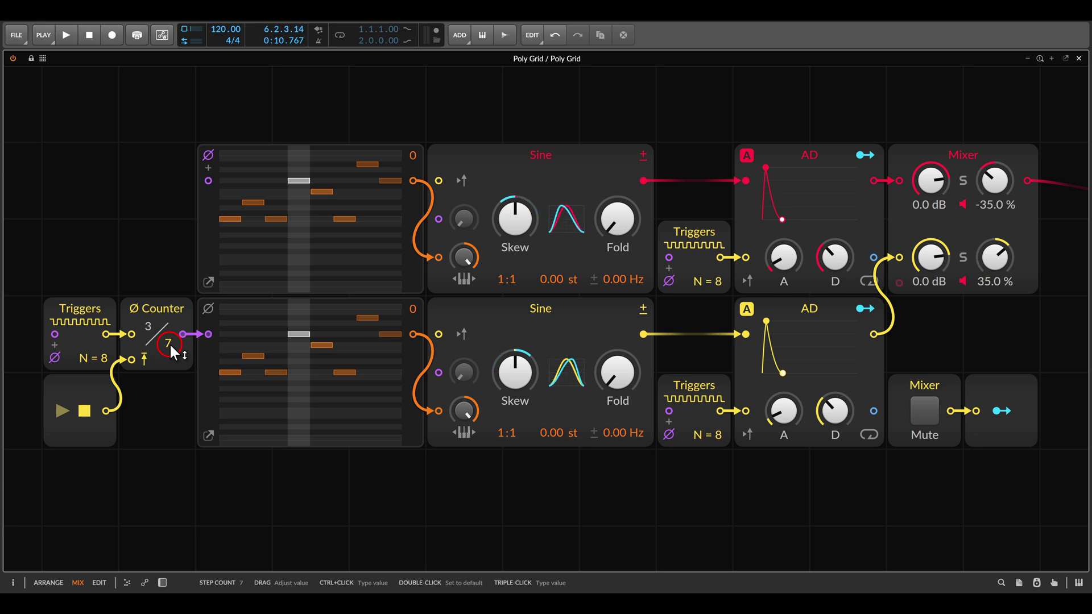
{"action": "key", "text": "space"}
{"action": "left_click", "coordinate": [924, 413]}
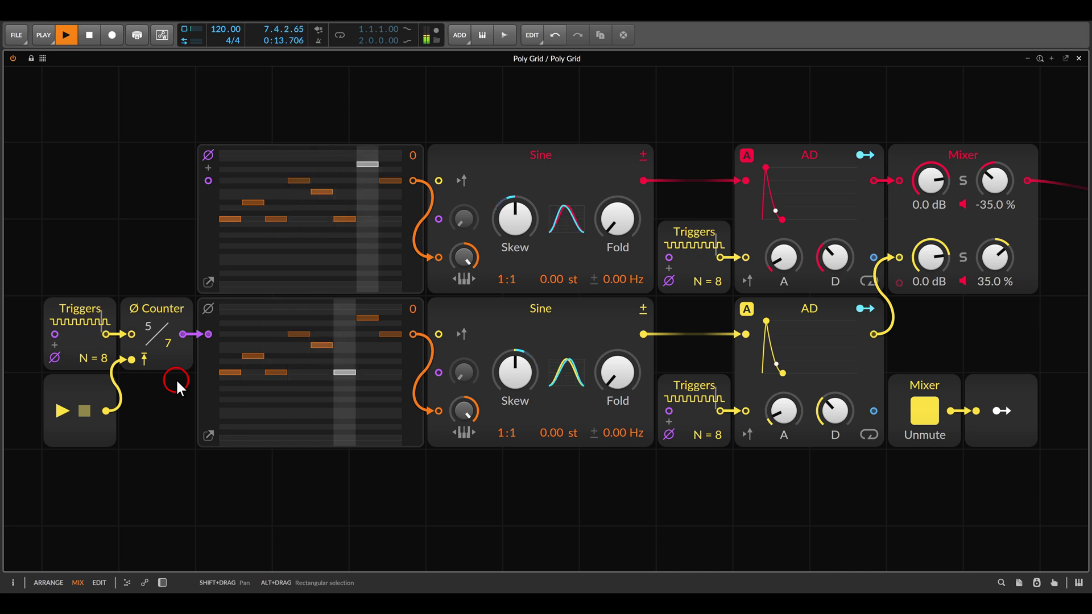
Step: Check the step count in the lower Pitches editor, stop playback and toggle the Mixer switch back to Mute
{"action": "left_click", "coordinate": [208, 436]}
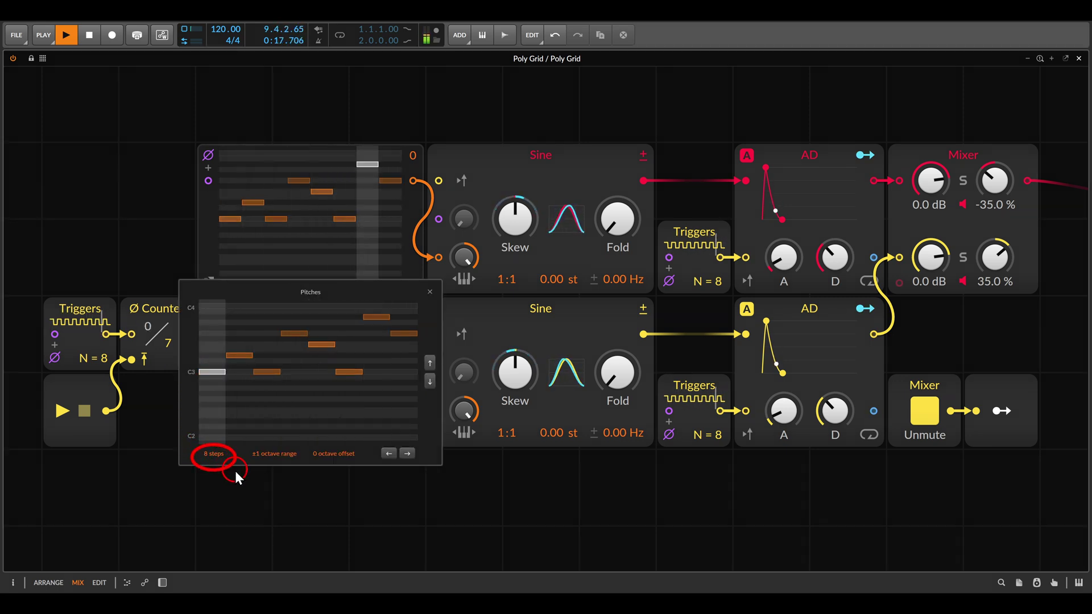
{"action": "left_click", "coordinate": [431, 291]}
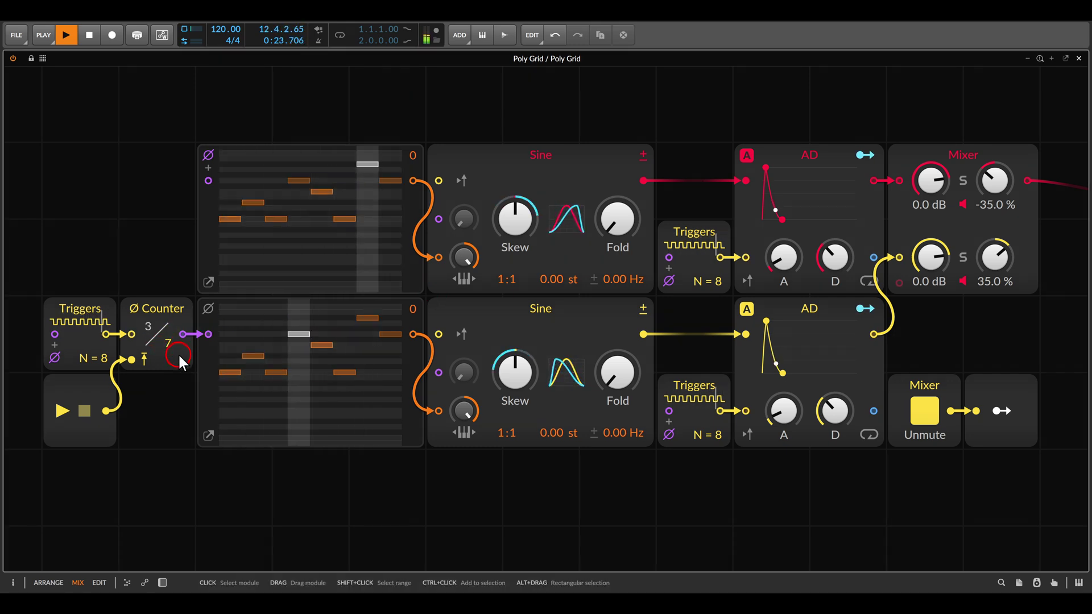
{"action": "key", "text": "space"}
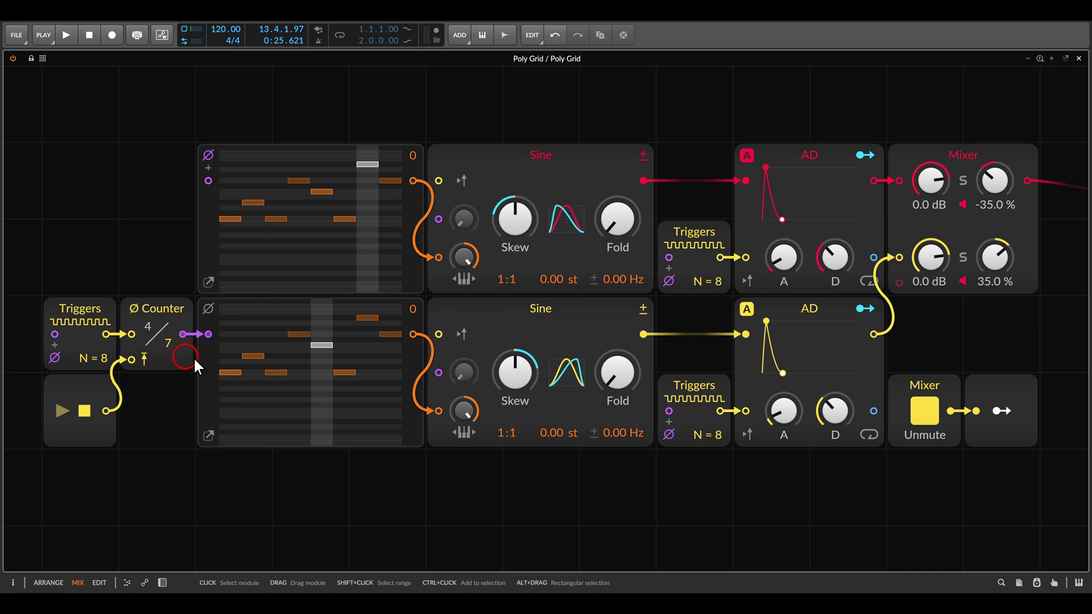
{"action": "left_click", "coordinate": [914, 407]}
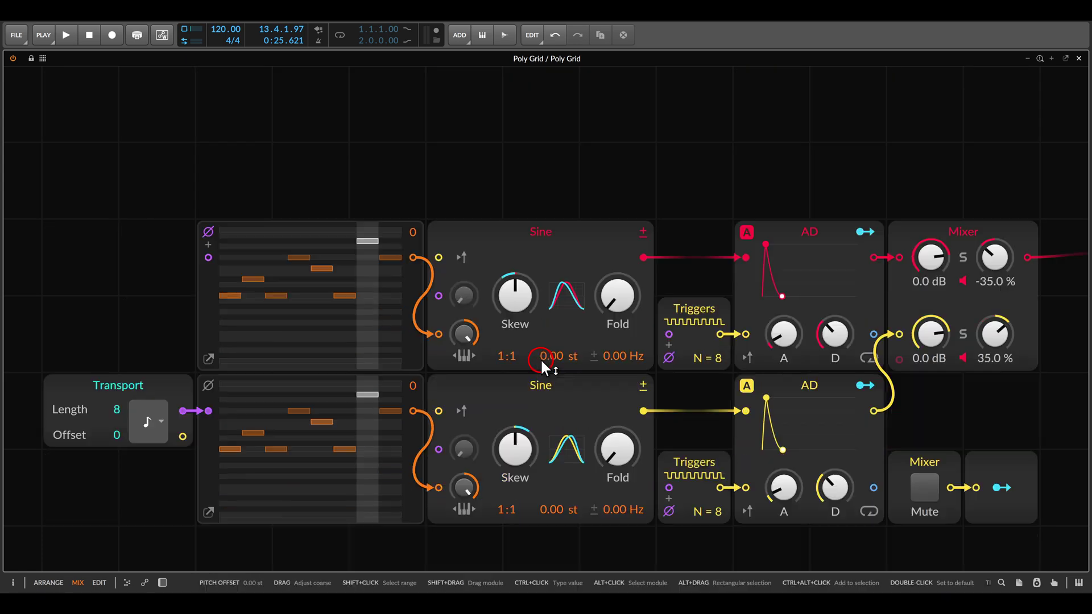
Step: Set the Transport module's Length to 7 and the lower Pitches sequencer to 7 steps
{"action": "scroll", "coordinate": [541, 360], "scroll_direction": "down", "scroll_amount": 1}
{"action": "left_click_drag", "start_coordinate": [63, 282], "coordinate": [162, 344]}
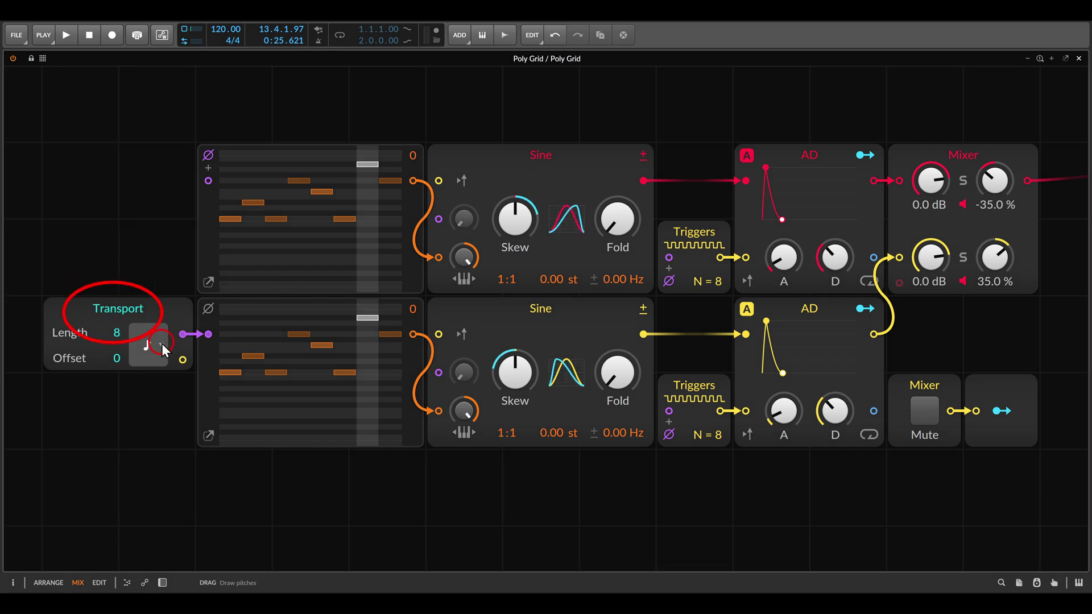
{"action": "key", "text": "Escape"}
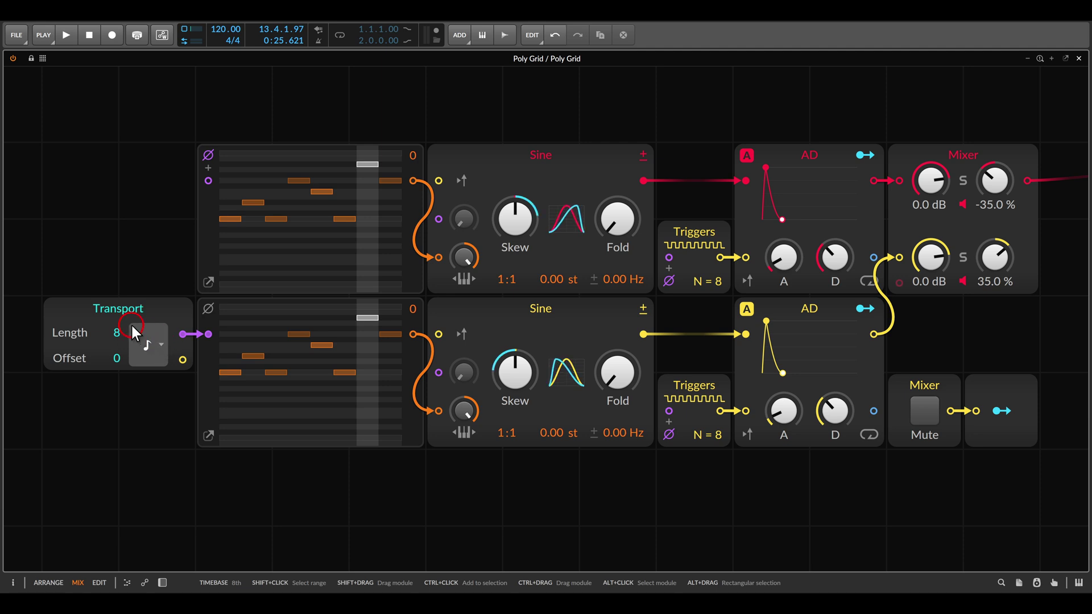
{"action": "left_click_drag", "start_coordinate": [116, 334], "coordinate": [116, 341]}
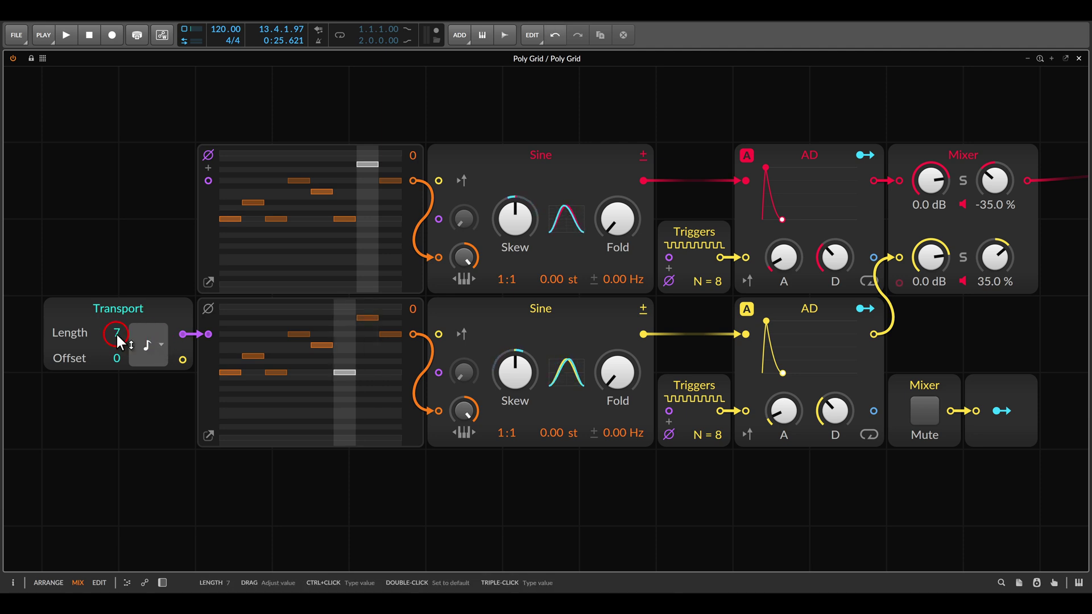
{"action": "left_click", "coordinate": [208, 436]}
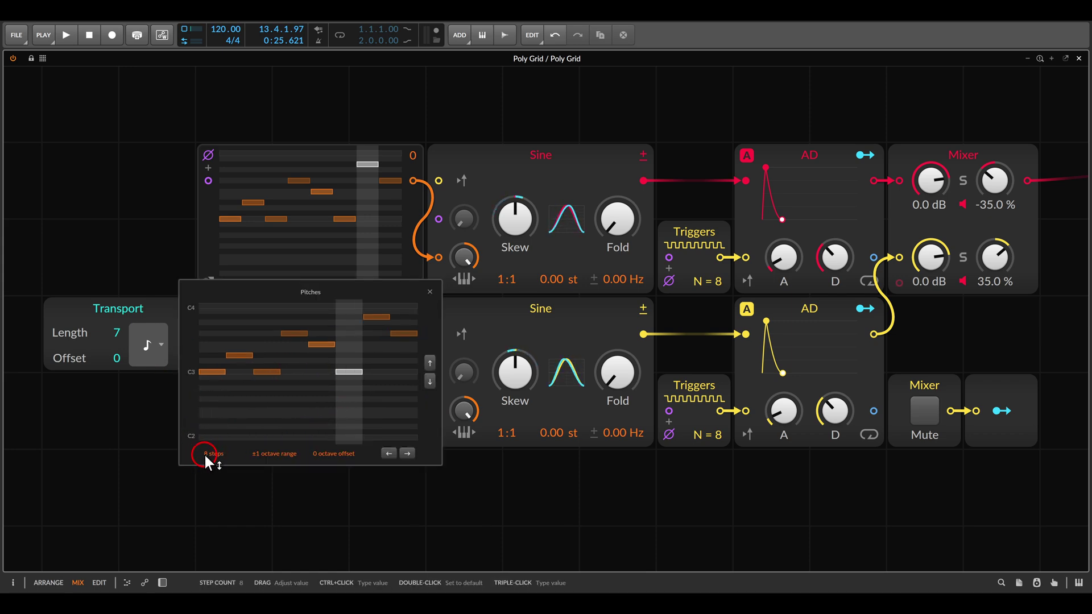
{"action": "left_click", "coordinate": [430, 291]}
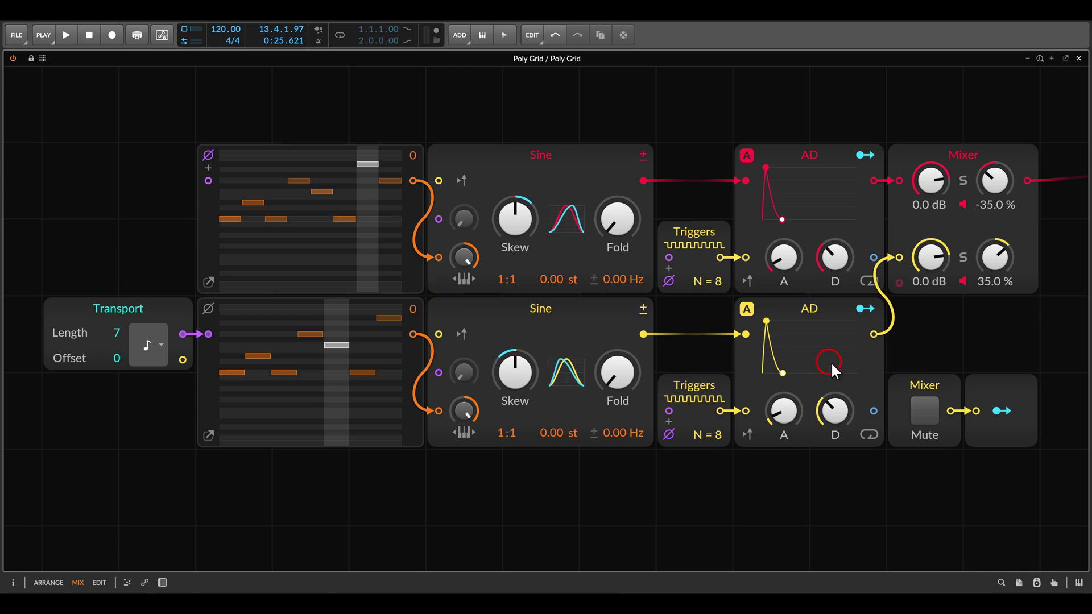
Step: Set the Mixer switch to Unmute and audition the Transport-driven sequence against the upper one
{"action": "left_click", "coordinate": [927, 407]}
{"action": "key", "text": "space"}
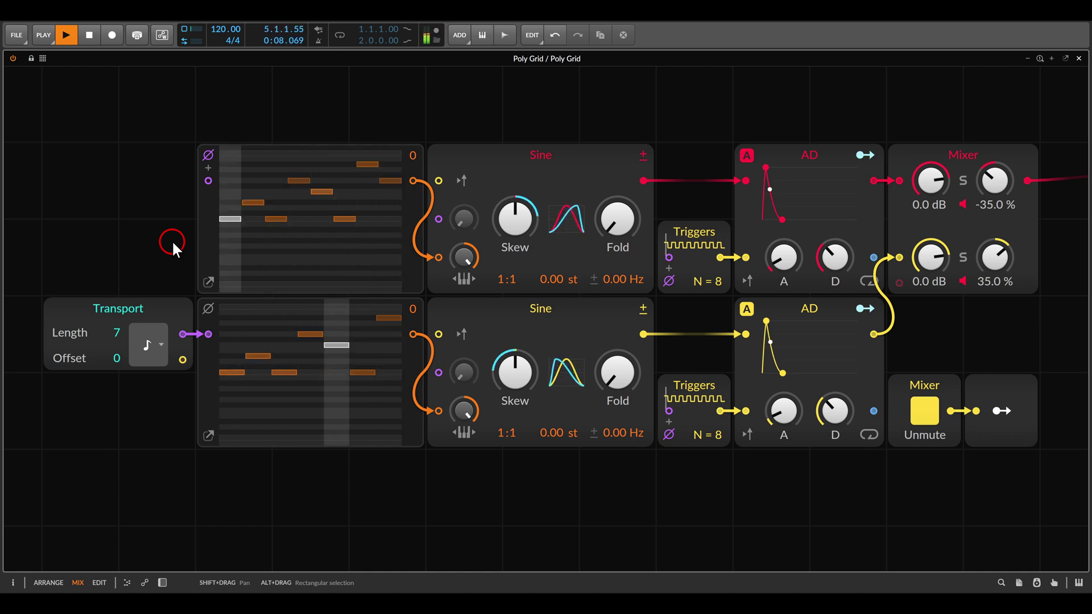
{"action": "key", "text": "space"}
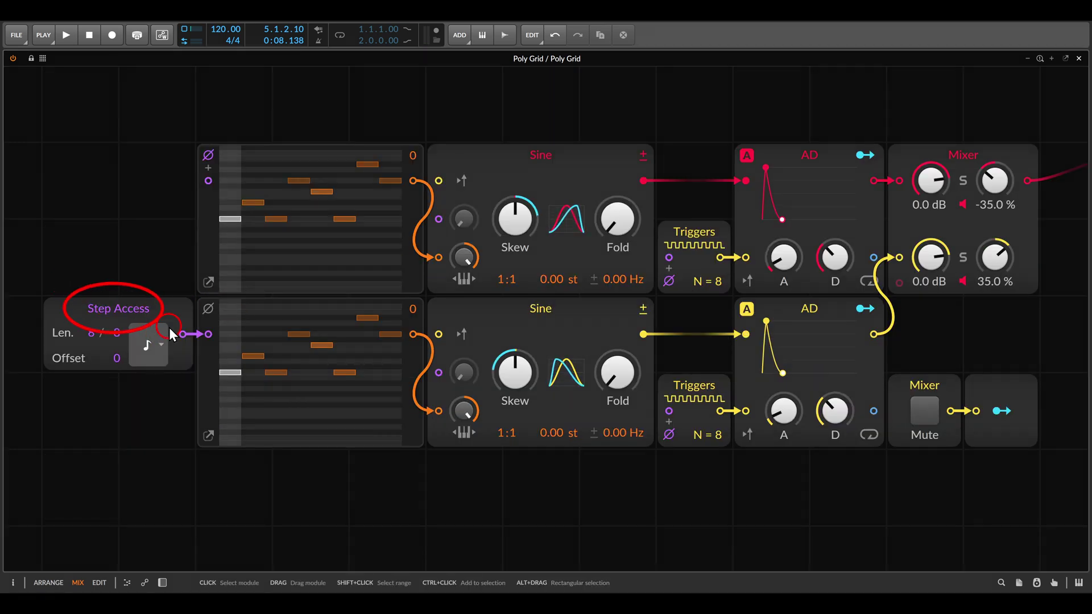
Step: Check the lower Pitches step count, set the Step Access length to 7 of 8, and play with the Mixer switch on Unmute
{"action": "left_click", "coordinate": [209, 436]}
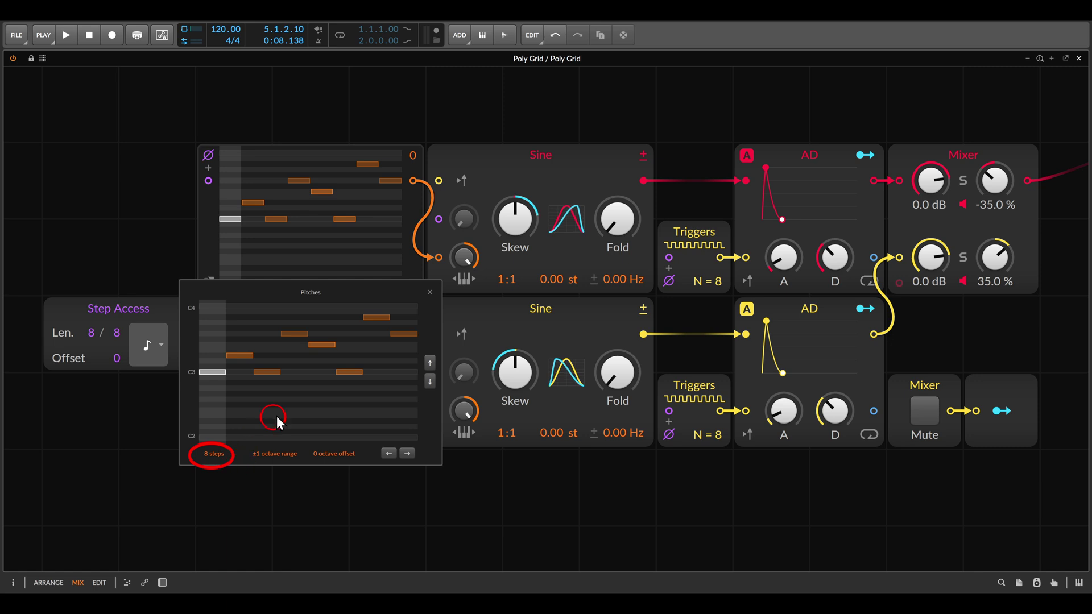
{"action": "left_click", "coordinate": [430, 292]}
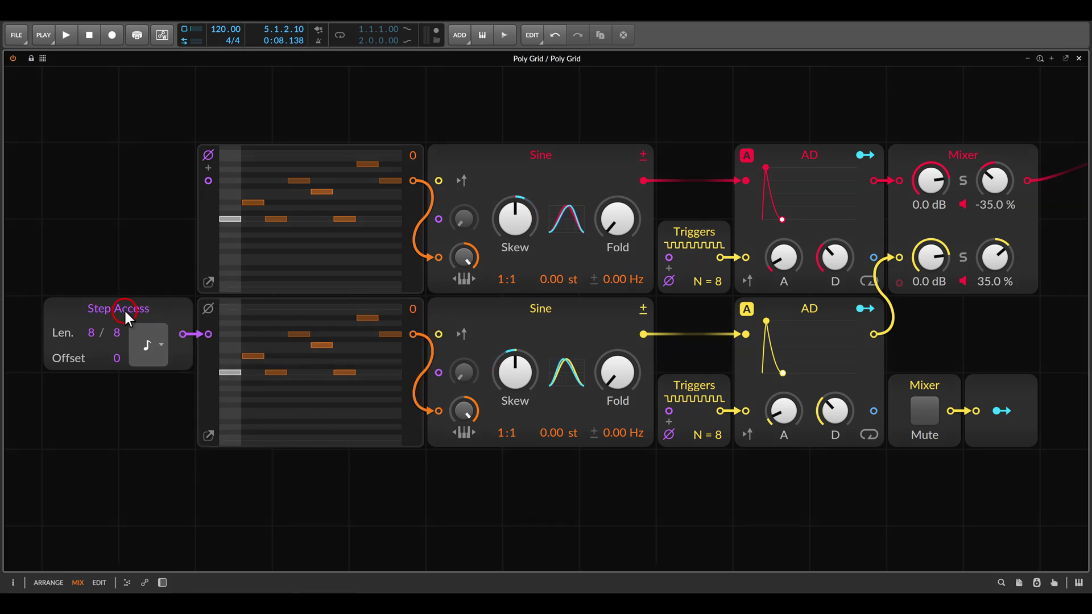
{"action": "left_click_drag", "start_coordinate": [93, 331], "coordinate": [92, 338]}
{"action": "left_click", "coordinate": [927, 409]}
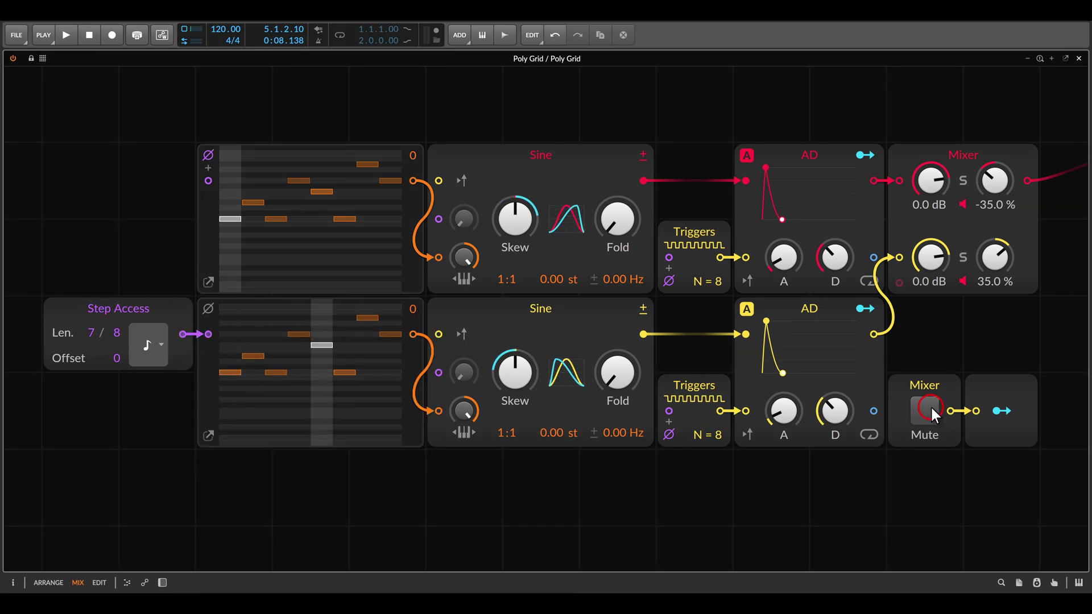
{"action": "key", "text": "space"}
Step: Play the Note Grid sequence and try adjusting the length of its Step Access module
{"action": "left_click", "coordinate": [441, 317]}
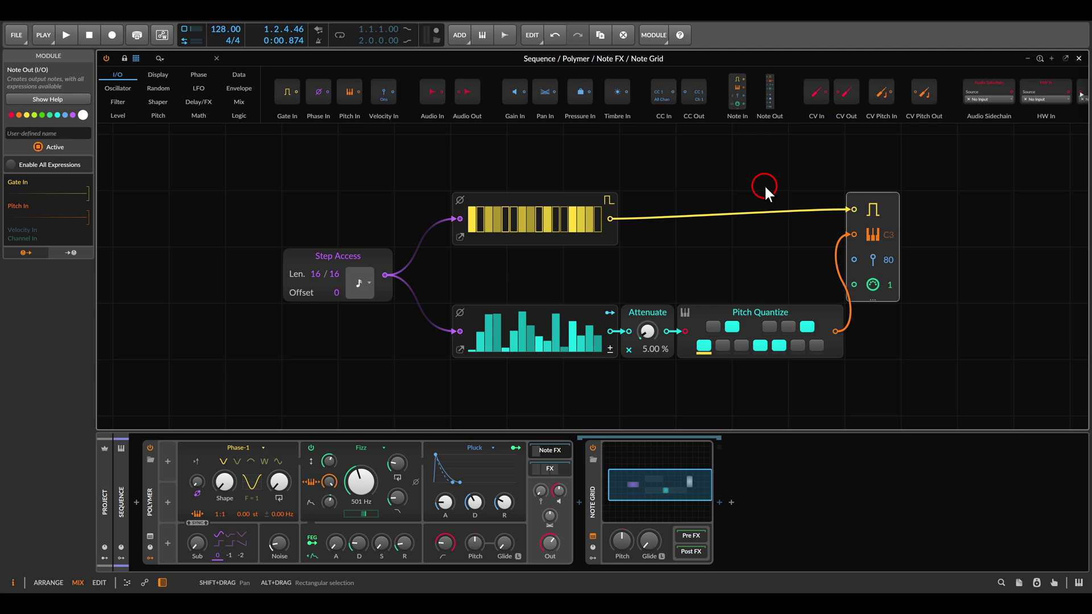
{"action": "key", "text": "space"}
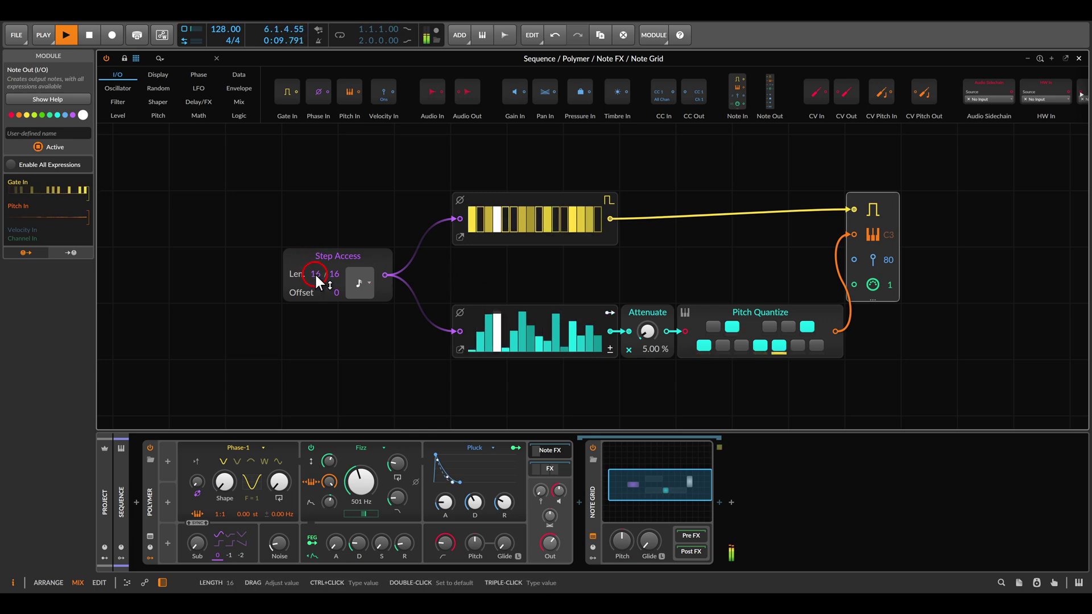
{"action": "mouse_move", "coordinate": [315, 274]}
{"action": "left_mouse_down"}
{"action": "mouse_move", "coordinate": [314, 289]}
{"action": "mouse_move", "coordinate": [315, 254]}
{"action": "mouse_move", "coordinate": [315, 272]}
{"action": "left_mouse_up"}
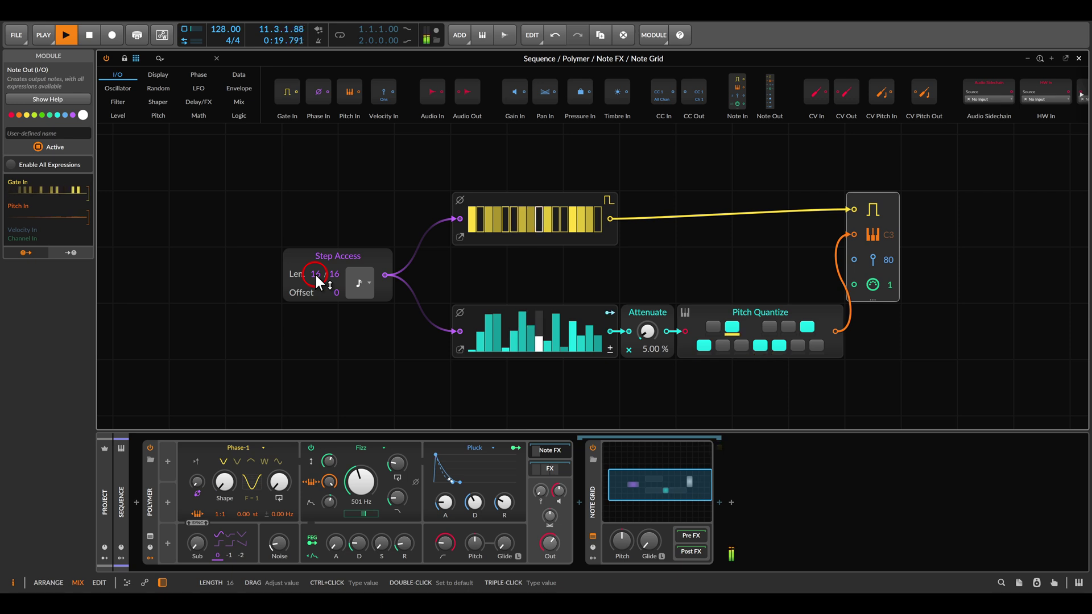
Step: Add a Steps module in the free grid area below the existing Step Access module
{"action": "left_click", "coordinate": [245, 77]}
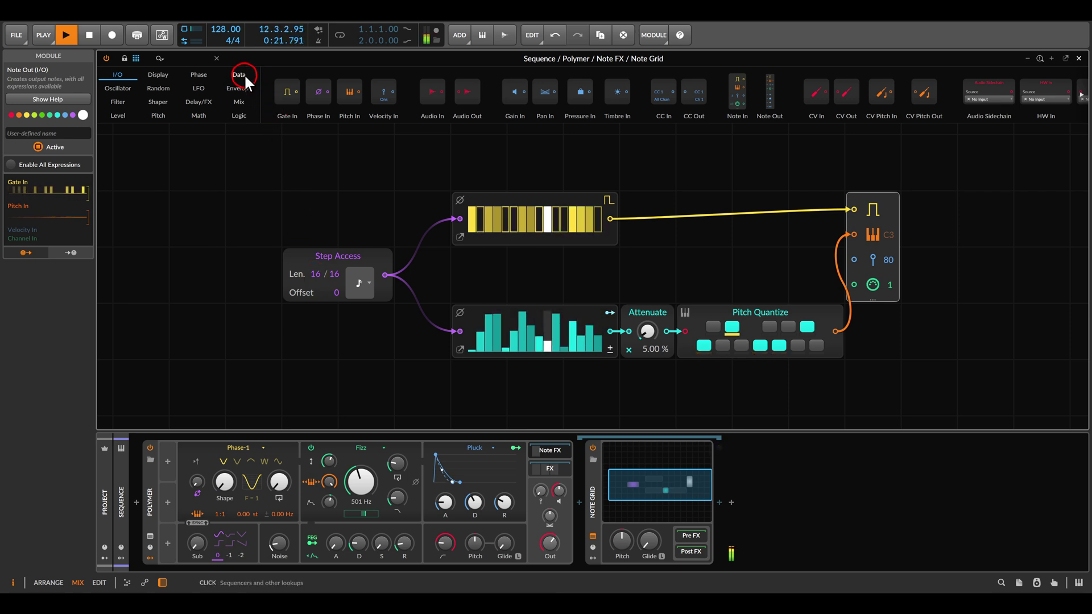
{"action": "left_click_drag", "start_coordinate": [617, 94], "coordinate": [210, 376]}
{"action": "left_click_drag", "start_coordinate": [237, 339], "coordinate": [423, 259]}
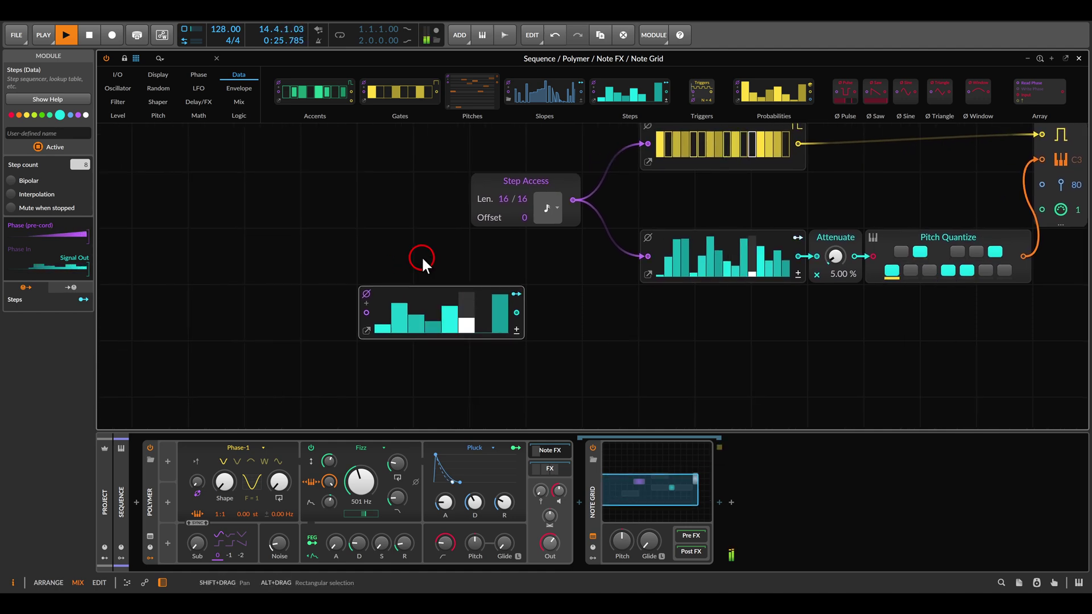
Step: Add a second Step Access module feeding the new Steps module's phase input and disable Use Device Phase on Steps
{"action": "left_click", "coordinate": [207, 76]}
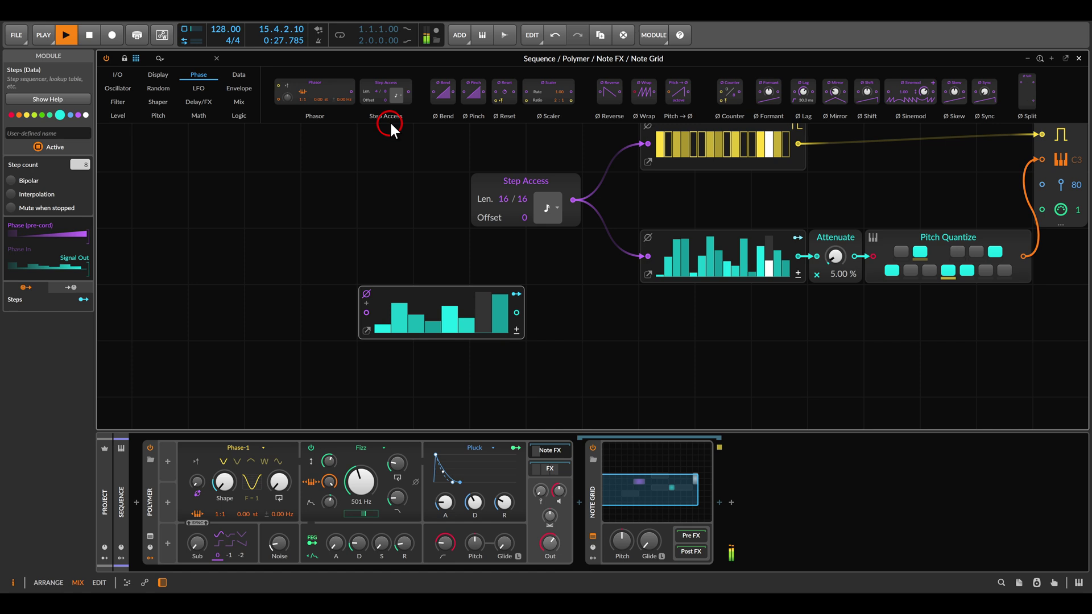
{"action": "left_click_drag", "start_coordinate": [388, 107], "coordinate": [367, 294]}
{"action": "left_click", "coordinate": [364, 295]}
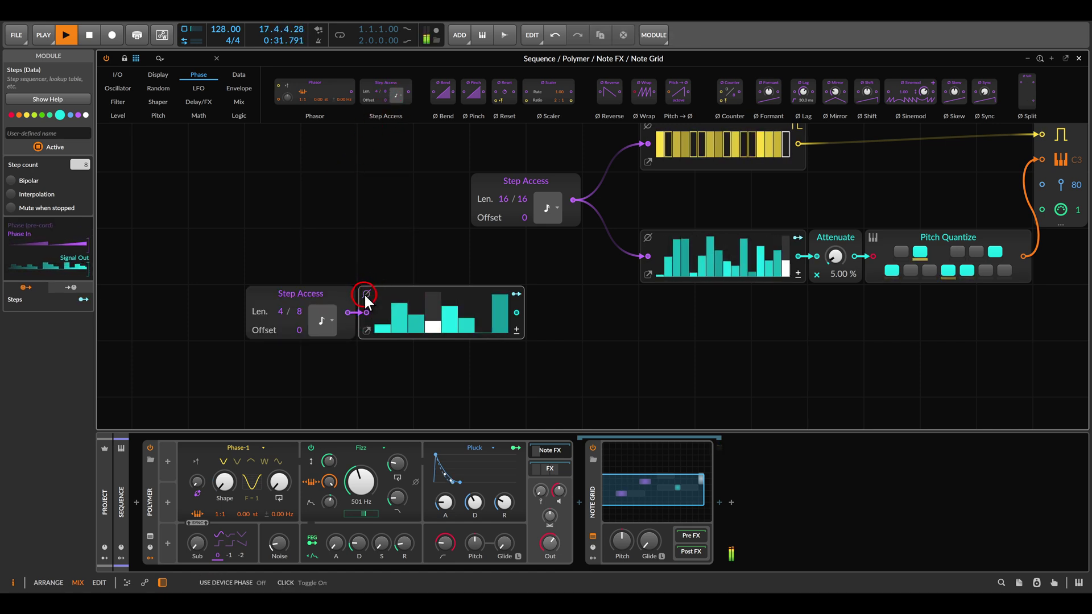
Step: Set the lower Step Access module's length to 8 of 8 and its timebase to Bar
{"action": "left_click_drag", "start_coordinate": [280, 311], "coordinate": [281, 315]}
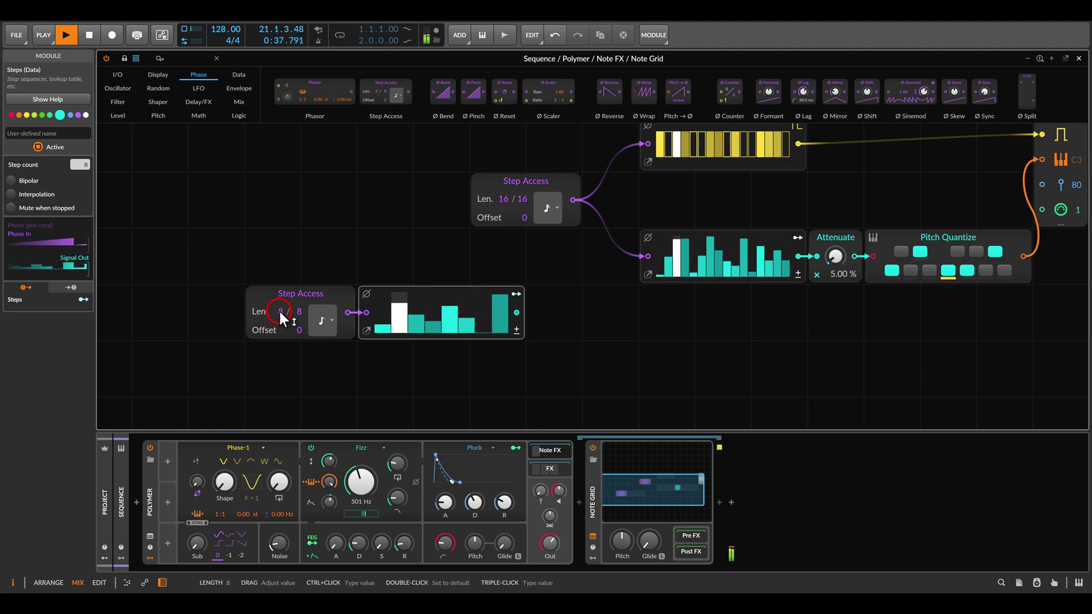
{"action": "left_click", "coordinate": [328, 297]}
{"action": "left_click", "coordinate": [321, 324]}
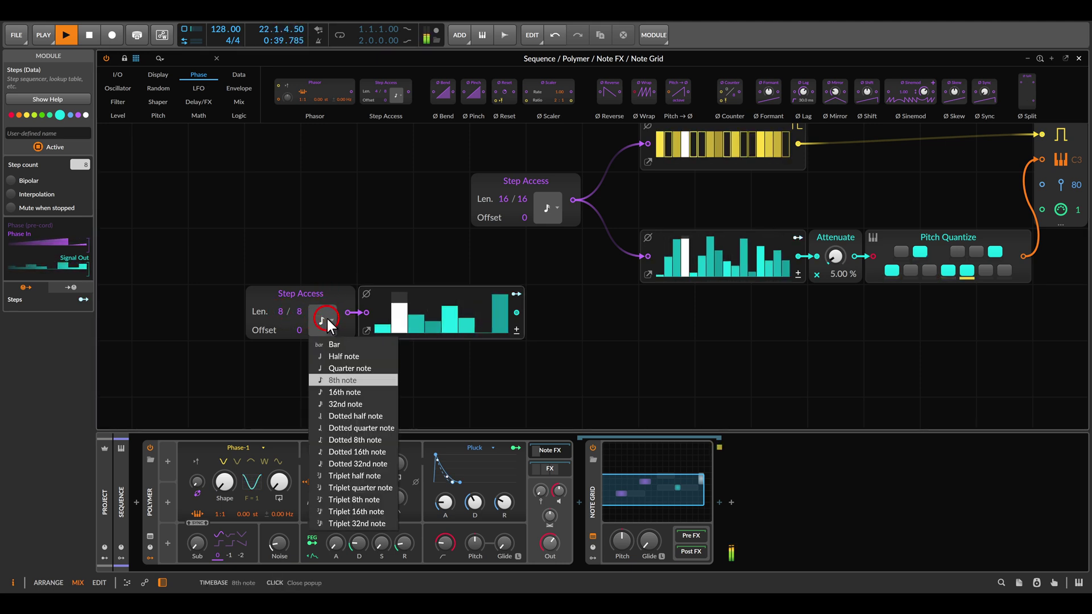
{"action": "left_click", "coordinate": [329, 345]}
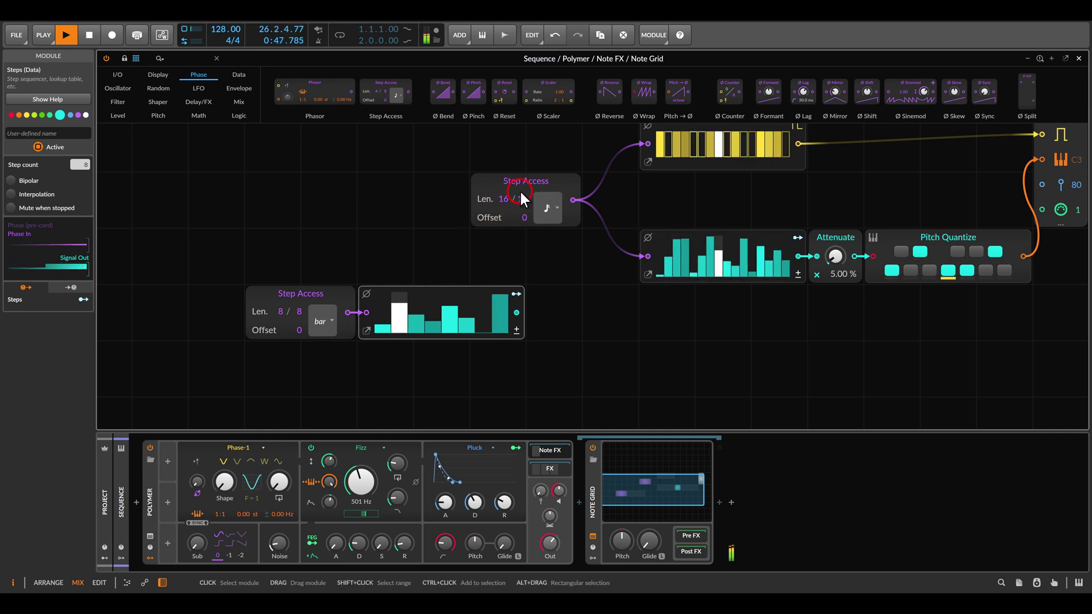
Step: Set the upper Step Access length to 1 of 16, stop playback, and map the lower Steps module's modulation output to that length
{"action": "left_click_drag", "start_coordinate": [508, 193], "coordinate": [508, 219]}
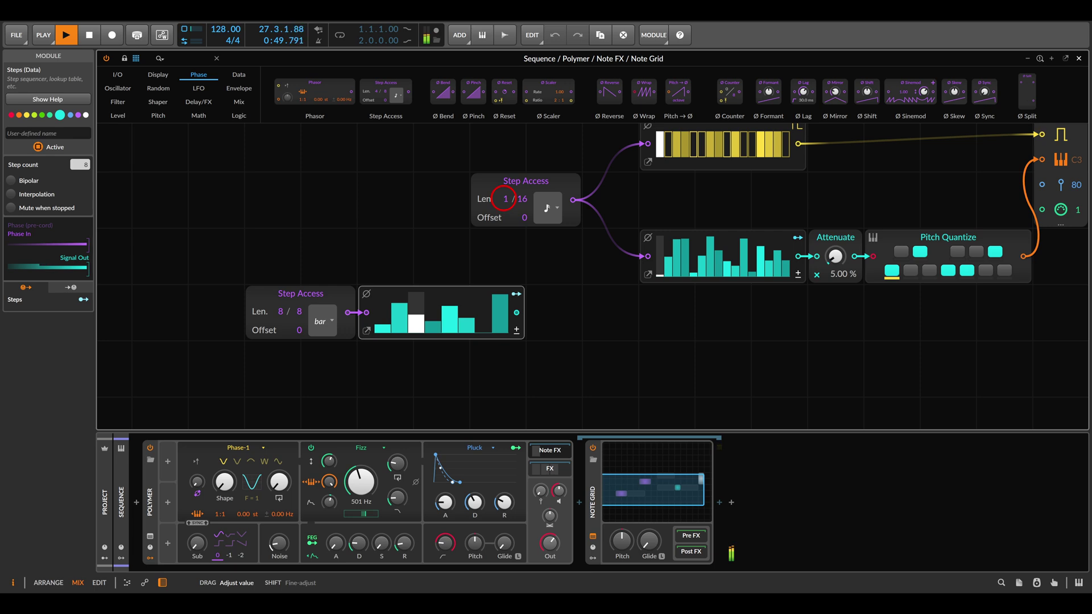
{"action": "key", "text": "space"}
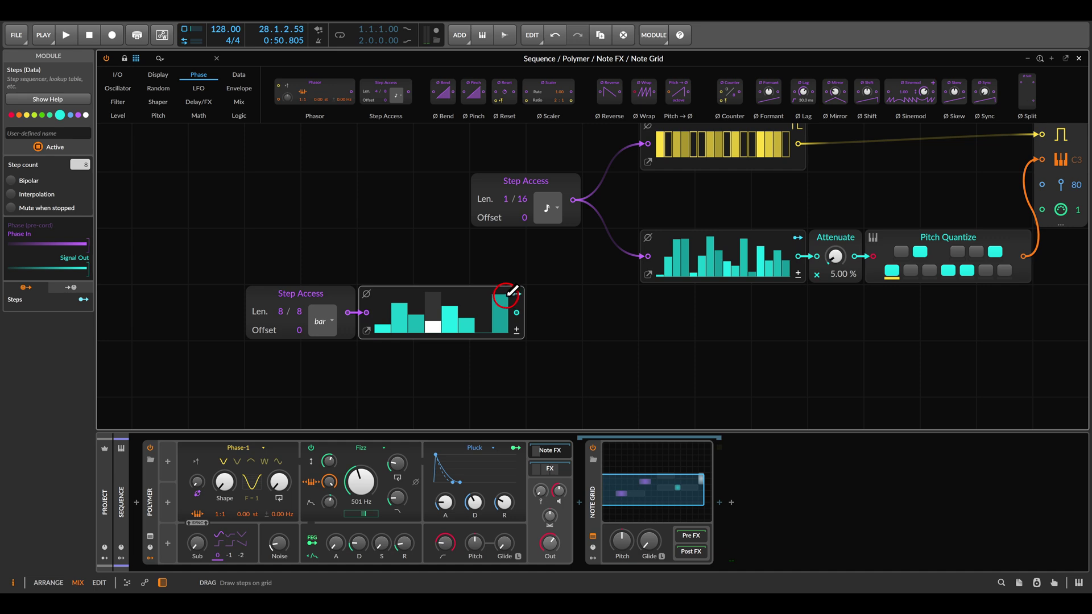
{"action": "left_click", "coordinate": [516, 294]}
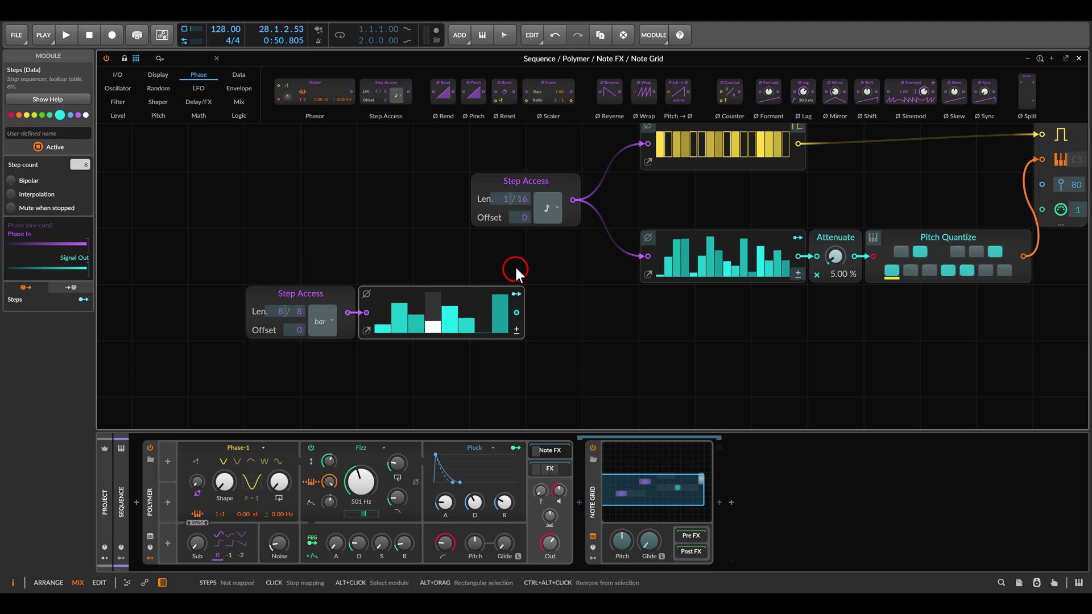
{"action": "left_click_drag", "start_coordinate": [504, 197], "coordinate": [503, 197]}
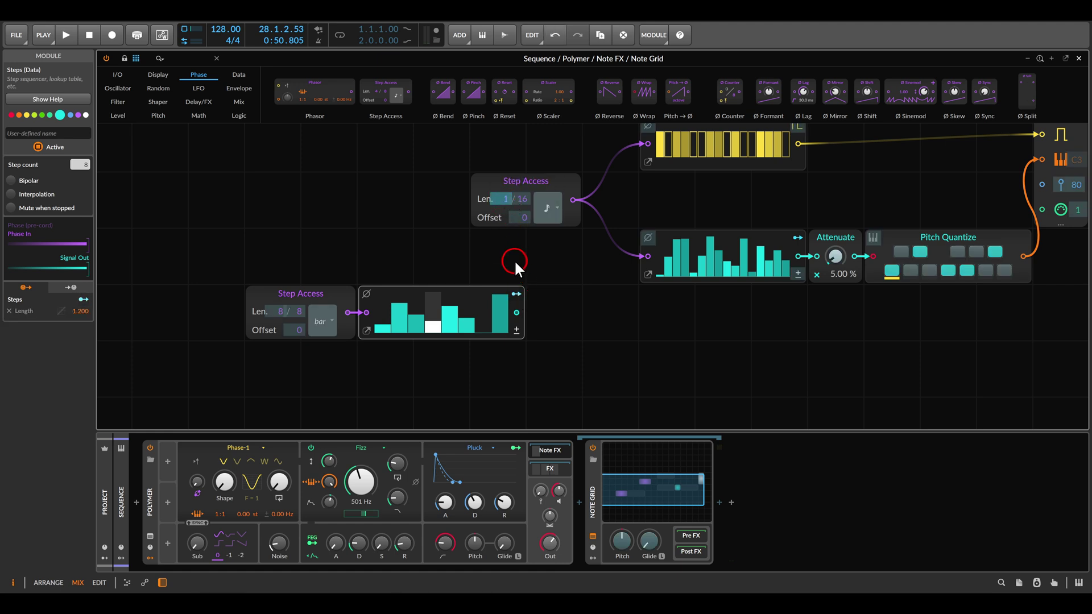
{"action": "left_click", "coordinate": [516, 294]}
{"action": "left_click_drag", "start_coordinate": [488, 266], "coordinate": [274, 250]}
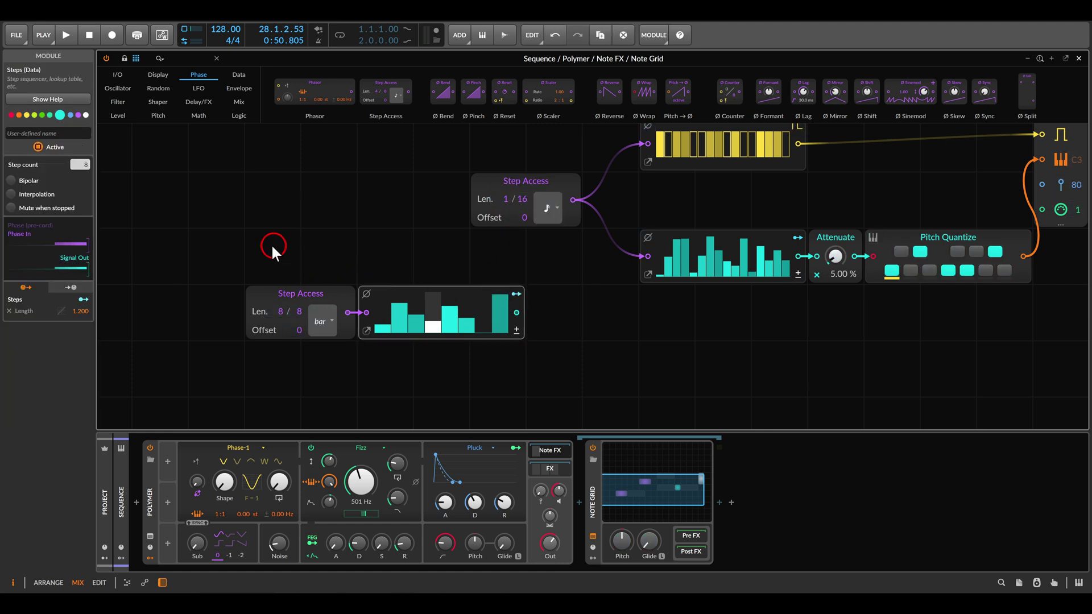
Step: Set the Steps modulation amount on Length to 15 and draw all eight steps at full height
{"action": "double_click", "coordinate": [76, 312]}
{"action": "left_click", "coordinate": [139, 296]}
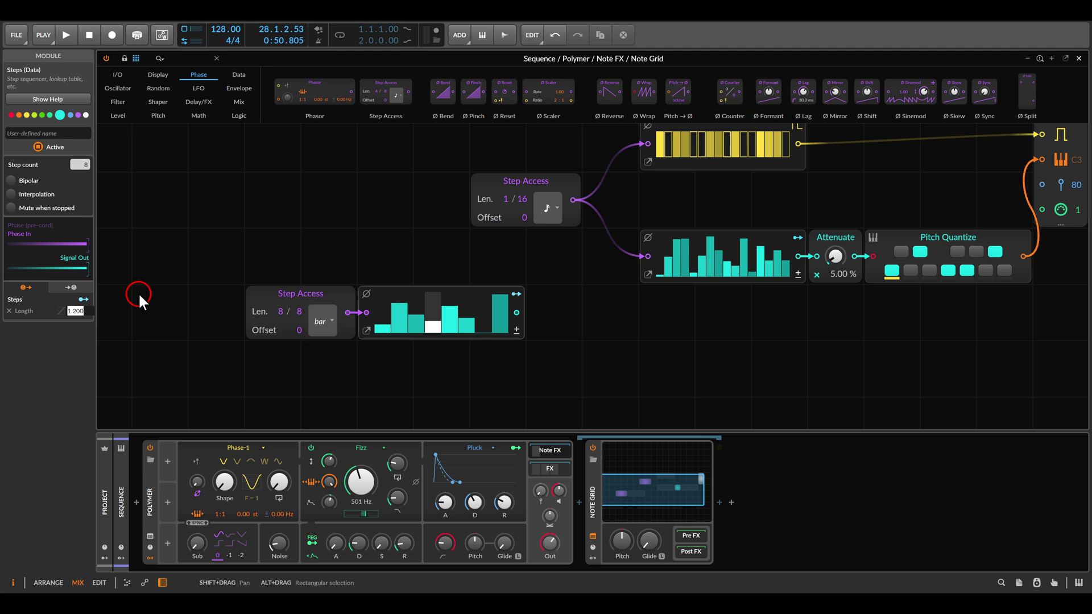
{"action": "type", "text": "15"}
{"action": "key", "text": "Return"}
{"action": "mouse_move", "coordinate": [415, 315]}
{"action": "left_mouse_down"}
{"action": "mouse_move", "coordinate": [407, 272]}
{"action": "mouse_move", "coordinate": [370, 263]}
{"action": "mouse_move", "coordinate": [480, 262]}
{"action": "left_mouse_up"}
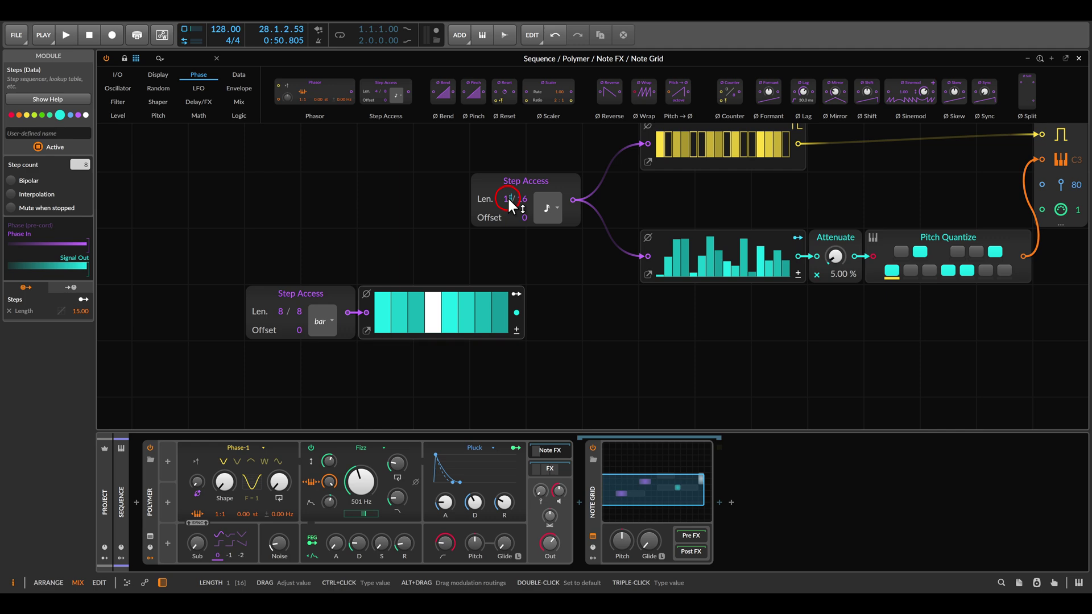
Step: Play the sequence and lower the fourth and the last two steps in the modulating Steps module
{"action": "key", "text": "space"}
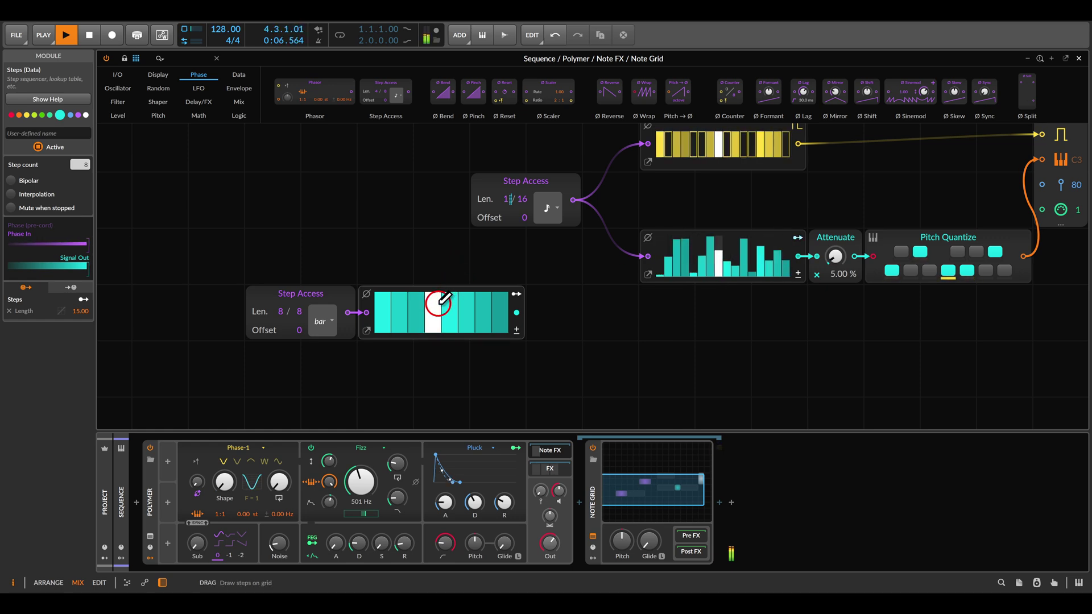
{"action": "mouse_move", "coordinate": [437, 302]}
{"action": "left_mouse_down"}
{"action": "mouse_move", "coordinate": [488, 312]}
{"action": "mouse_move", "coordinate": [472, 282]}
{"action": "mouse_move", "coordinate": [499, 320]}
{"action": "mouse_move", "coordinate": [500, 268]}
{"action": "left_mouse_up"}
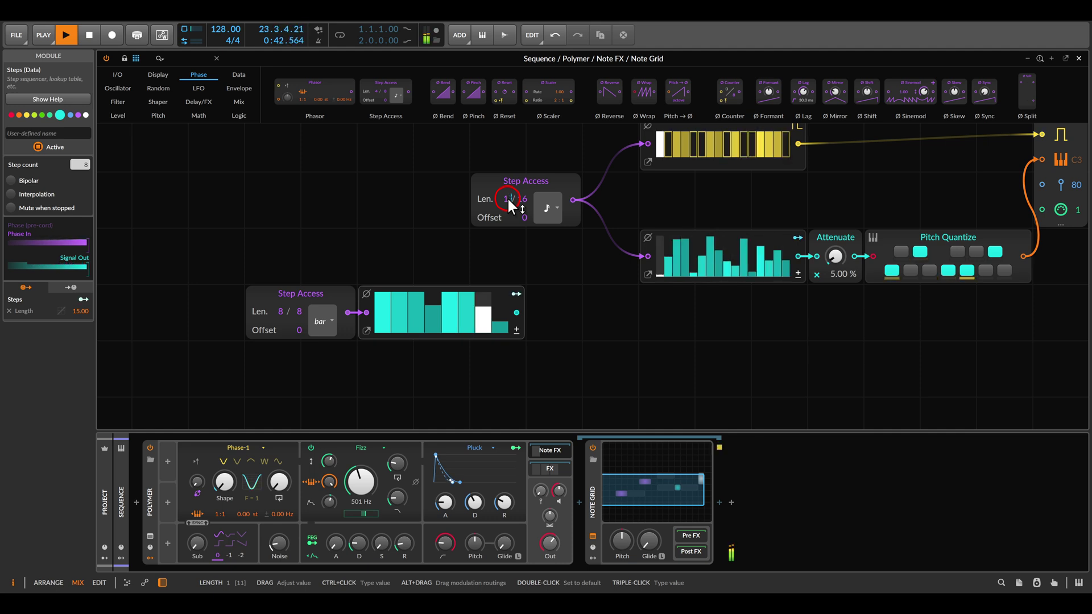
{"action": "scroll", "coordinate": [596, 202], "scroll_direction": "down", "scroll_amount": 2}
{"action": "left_click_drag", "start_coordinate": [596, 201], "coordinate": [471, 231]}
Step: Unmute the Bass track and open its Note Grid
{"action": "key", "text": "Escape"}
{"action": "left_click", "coordinate": [216, 70]}
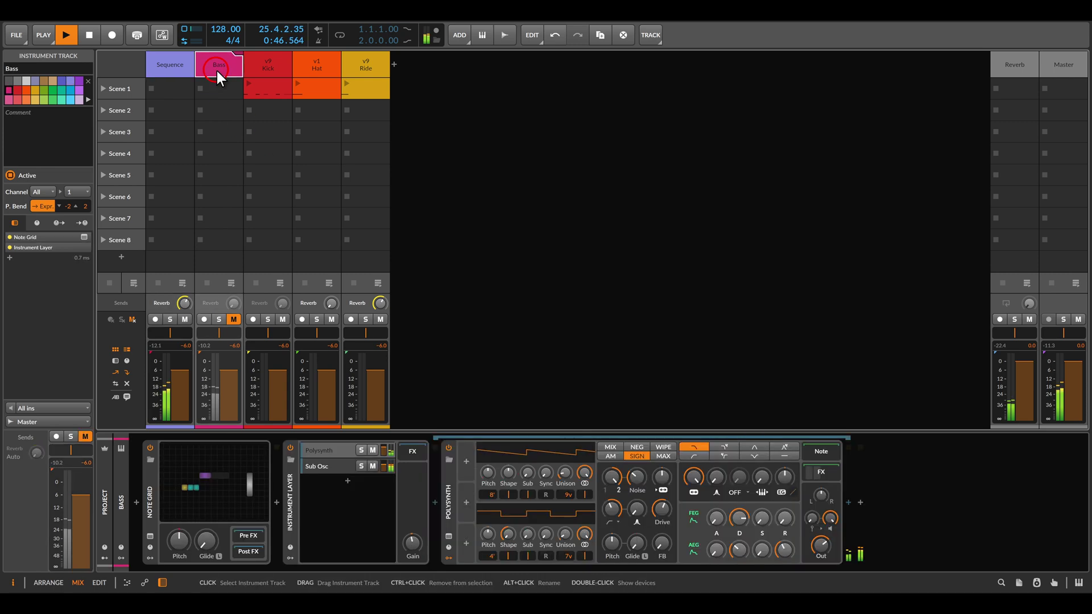
{"action": "left_click", "coordinate": [234, 320]}
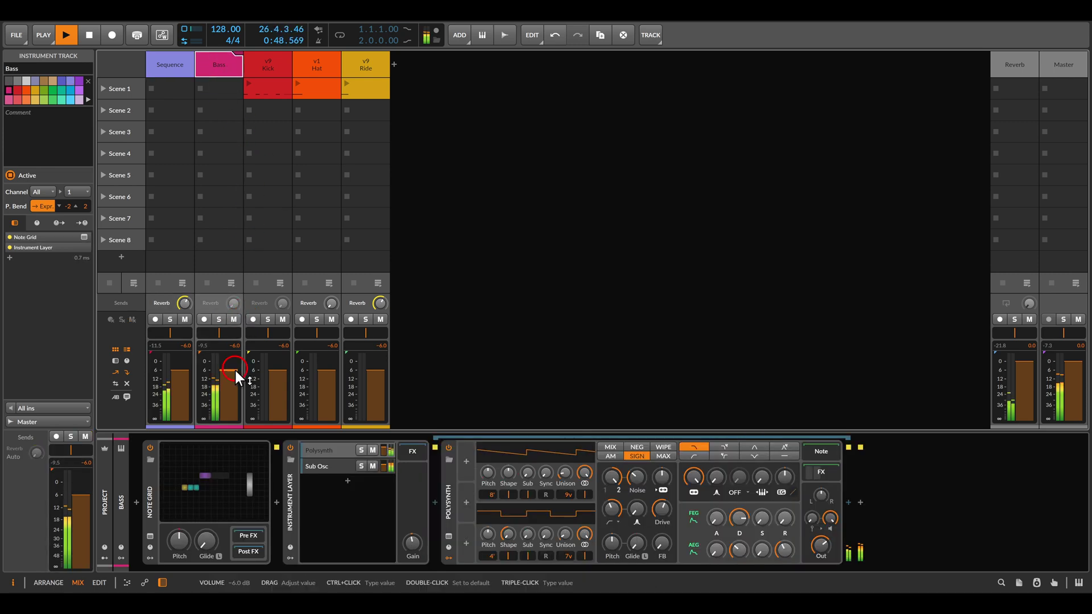
{"action": "double_click", "coordinate": [238, 472]}
{"action": "left_click", "coordinate": [474, 305]}
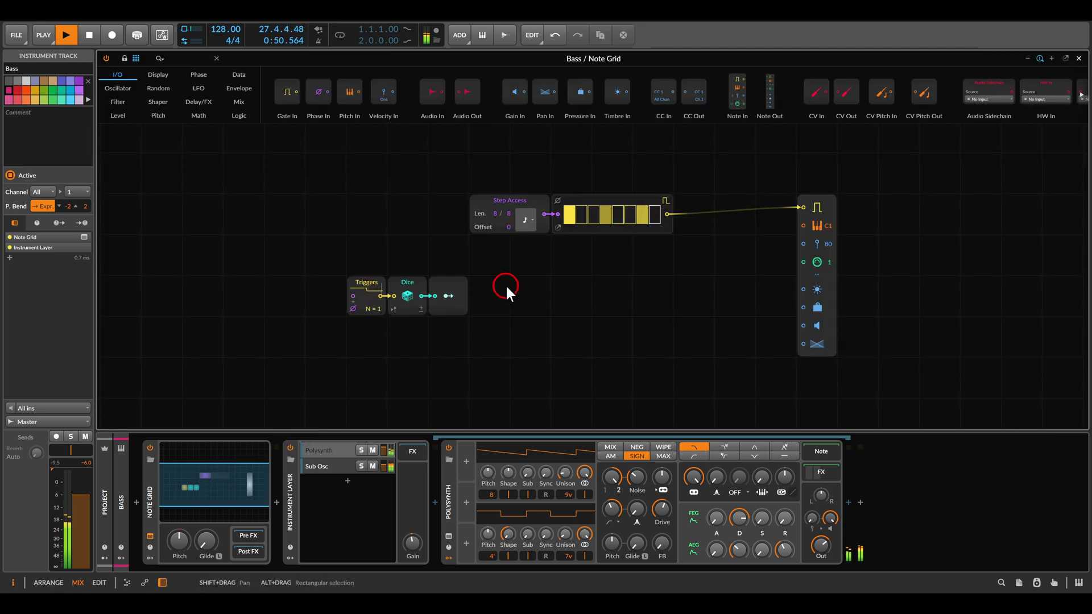
{"action": "scroll", "coordinate": [512, 267], "scroll_direction": "up", "scroll_amount": 2}
{"action": "left_click_drag", "start_coordinate": [548, 251], "coordinate": [526, 268]}
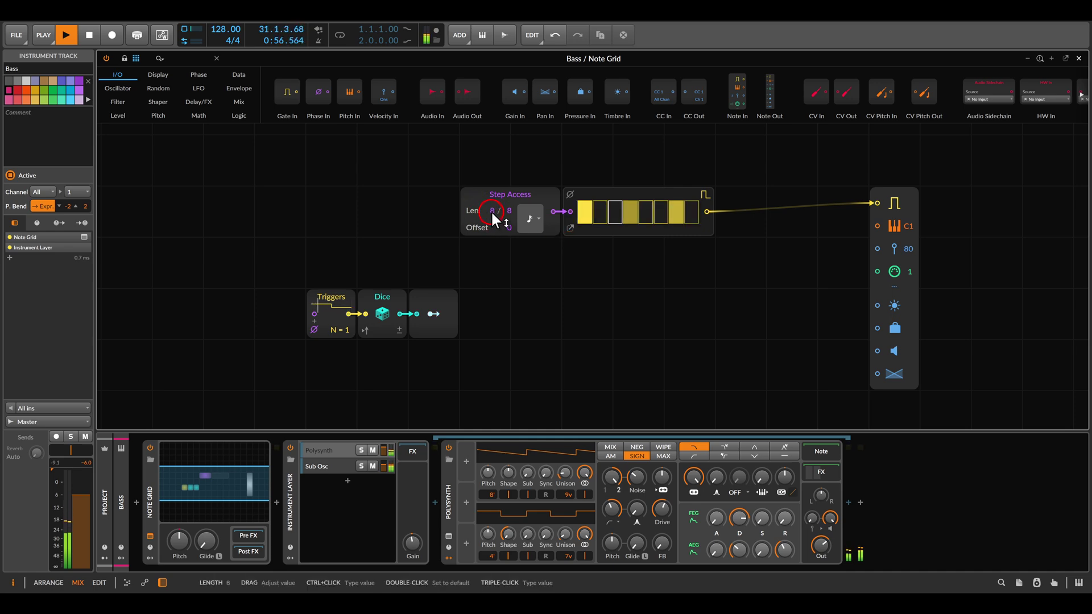
Step: Set the bass Step Access length to 1 of 8, stop playback, and map the Dice-driven Modulator Out to that length
{"action": "mouse_move", "coordinate": [490, 210]}
{"action": "left_mouse_down"}
{"action": "mouse_move", "coordinate": [490, 250]}
{"action": "mouse_move", "coordinate": [490, 211]}
{"action": "left_mouse_up"}
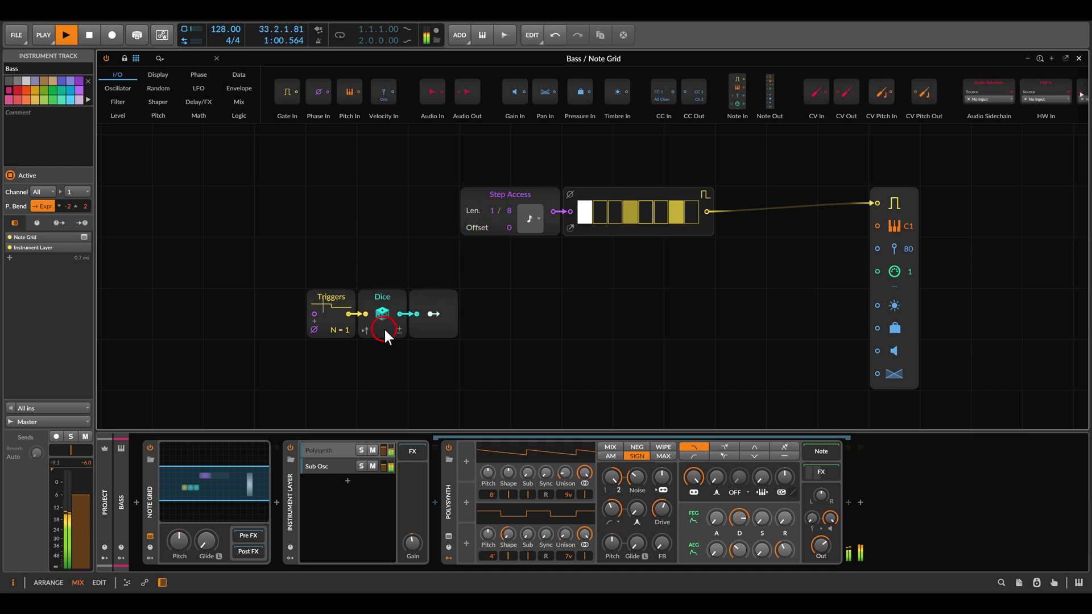
{"action": "key", "text": "space"}
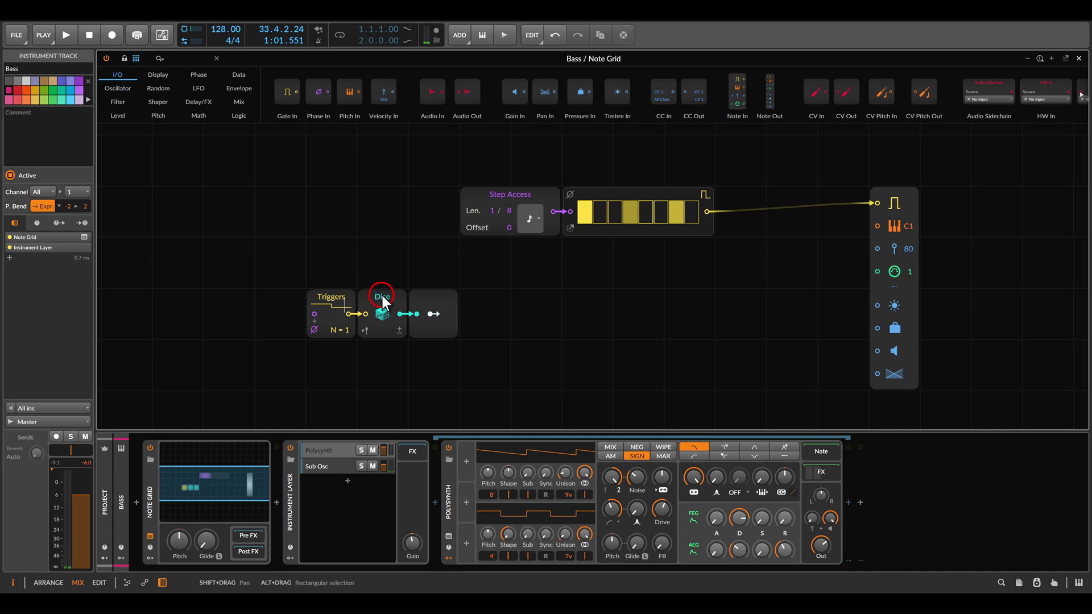
{"action": "left_click", "coordinate": [384, 297]}
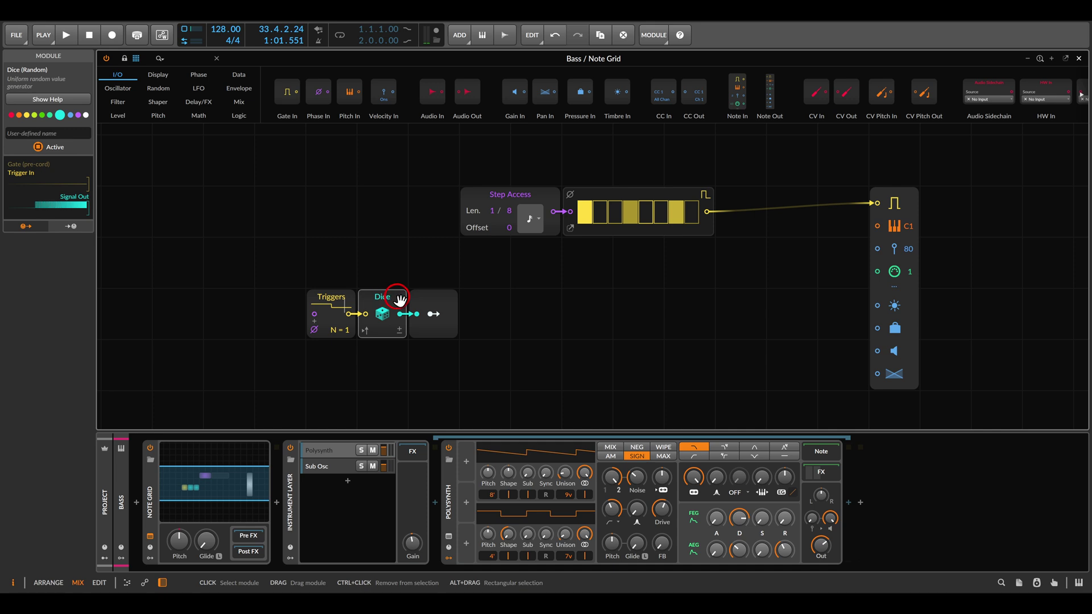
{"action": "left_click", "coordinate": [434, 313]}
{"action": "left_click", "coordinate": [437, 315]}
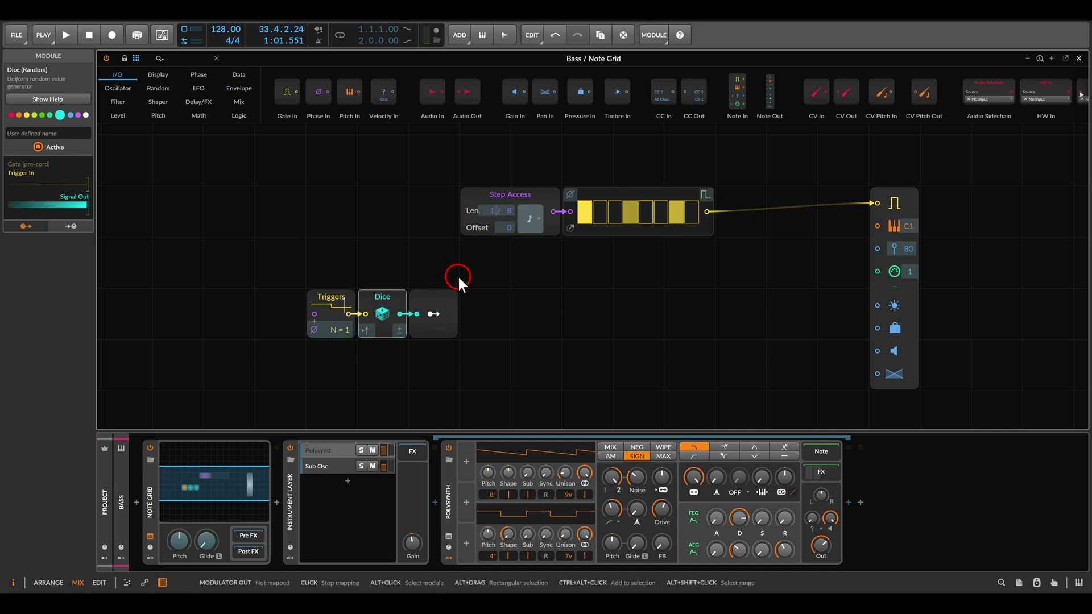
{"action": "left_click_drag", "start_coordinate": [491, 213], "coordinate": [490, 177]}
{"action": "left_click", "coordinate": [438, 312]}
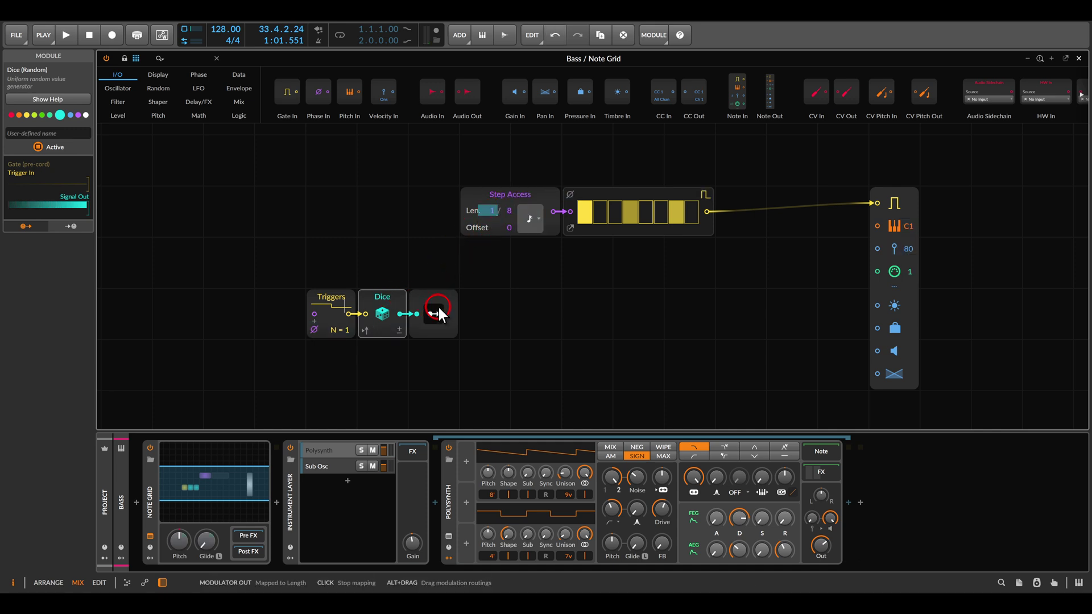
Step: Set the Modulator Out amount on Length to 7, play the randomized bass pattern, and stop it
{"action": "left_click", "coordinate": [426, 295]}
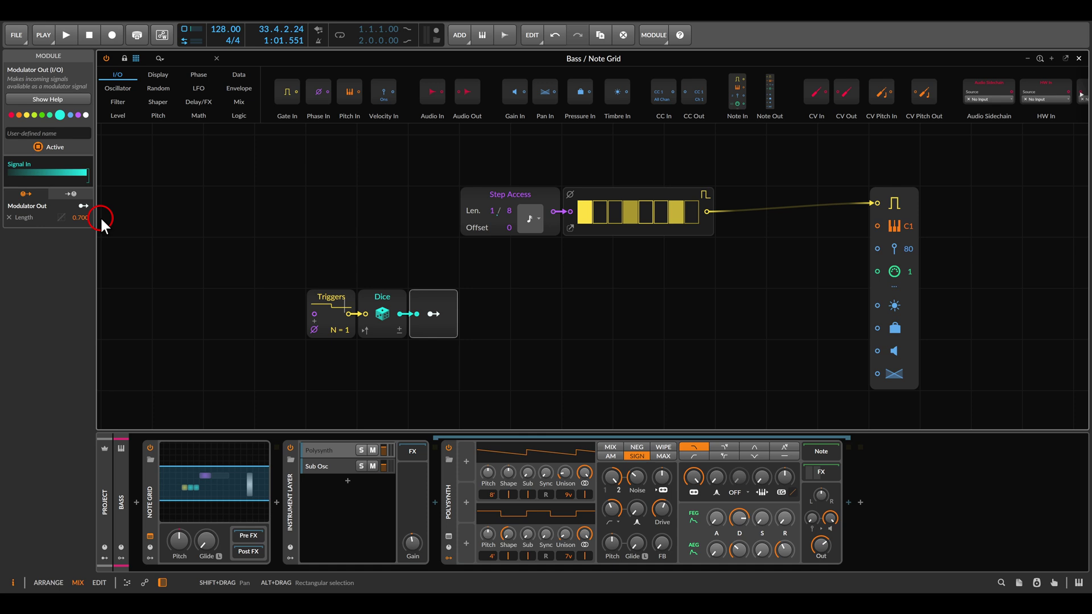
{"action": "scroll", "coordinate": [100, 218], "scroll_direction": "down", "scroll_amount": 1}
{"action": "double_click", "coordinate": [79, 218]}
{"action": "type", "text": "7"}
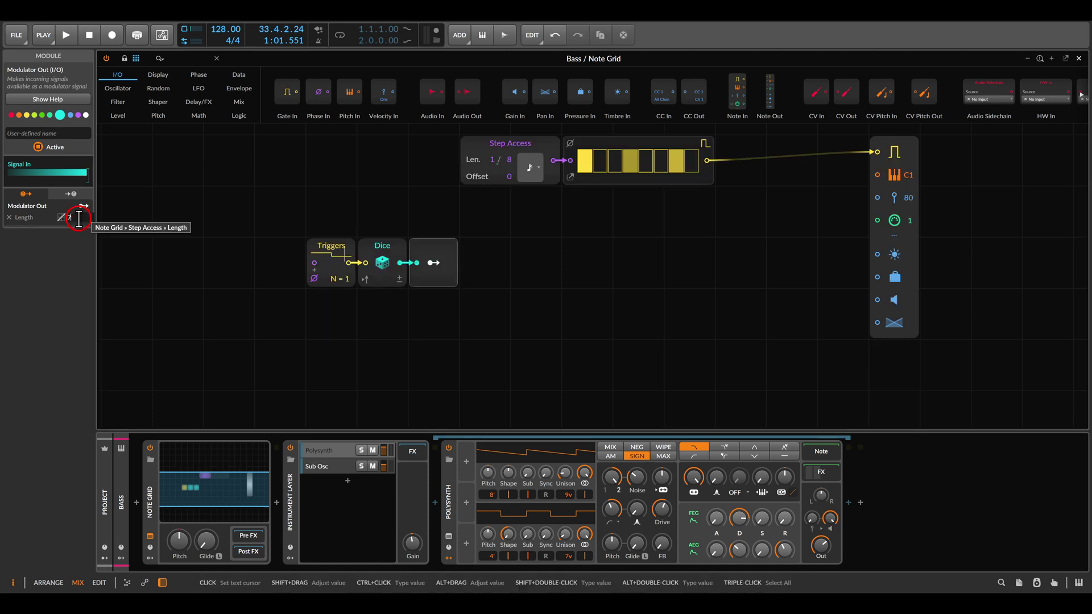
{"action": "left_click", "coordinate": [370, 237]}
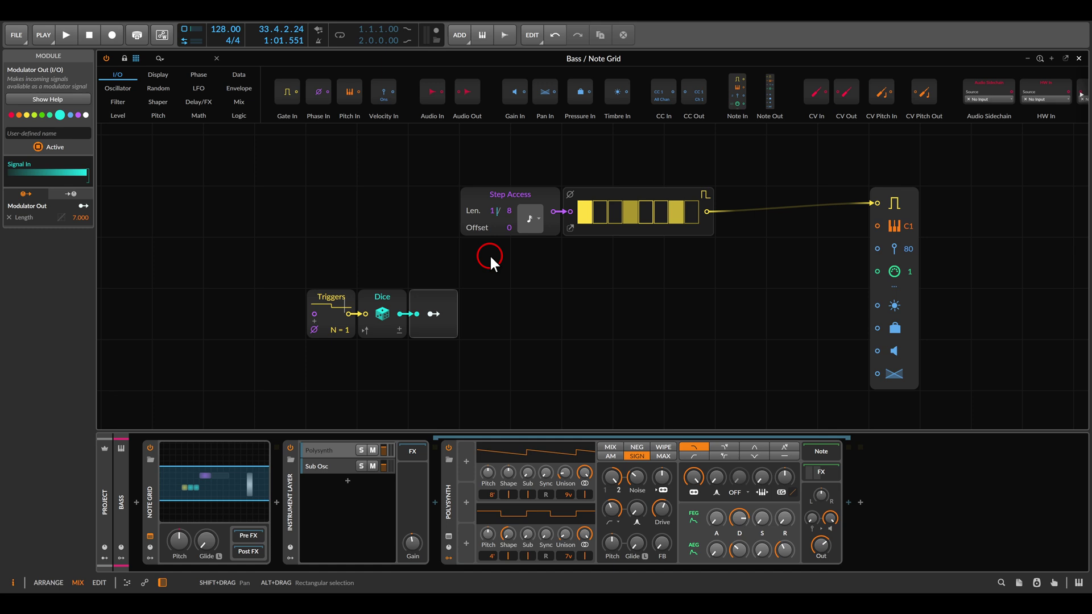
{"action": "key", "text": "space"}
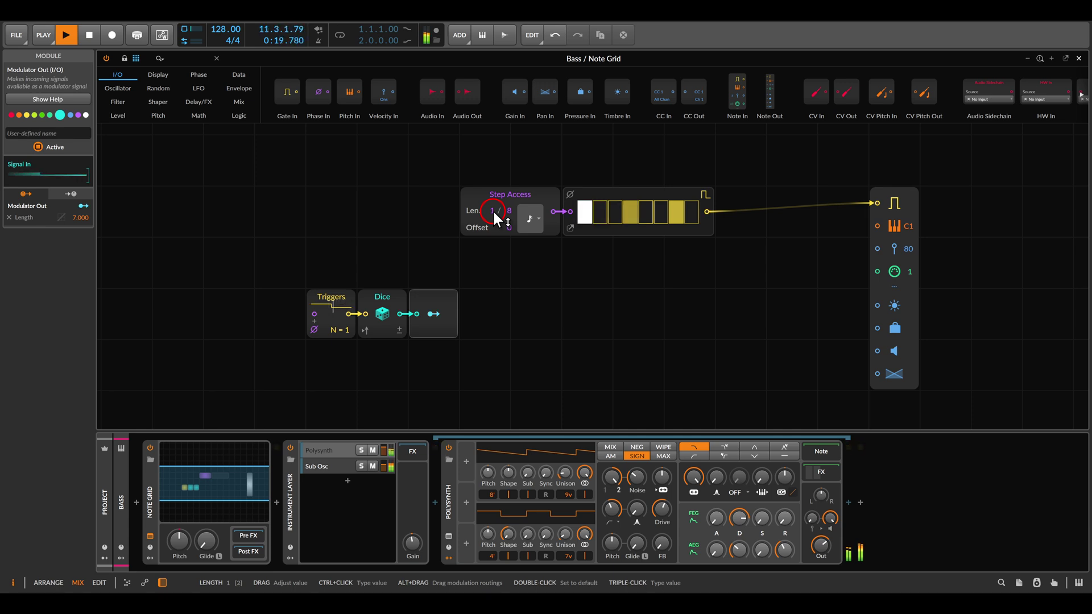
{"action": "key", "text": "space"}
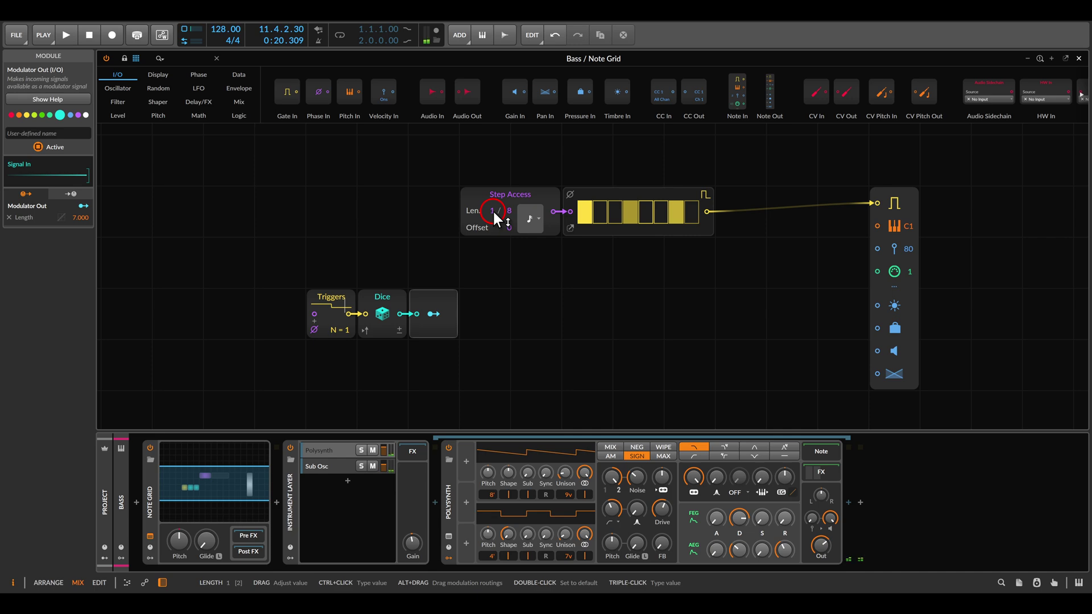
Step: Clear the Modulator Out modulation from the bass Step Access length and set the length to 4 of 8
{"action": "left_click", "coordinate": [436, 314]}
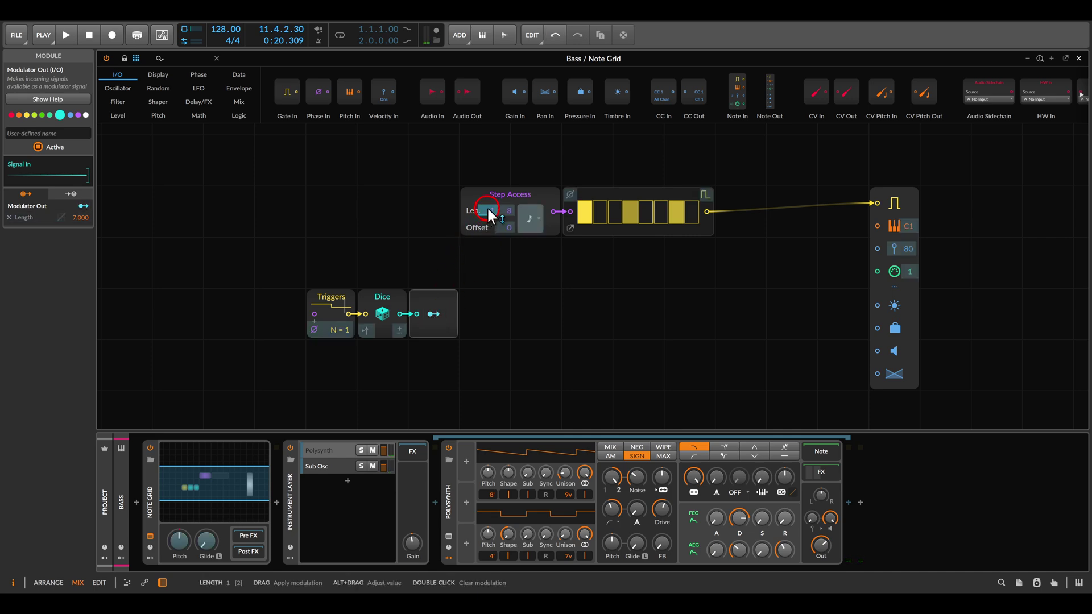
{"action": "double_click", "coordinate": [487, 206]}
{"action": "left_click", "coordinate": [434, 313]}
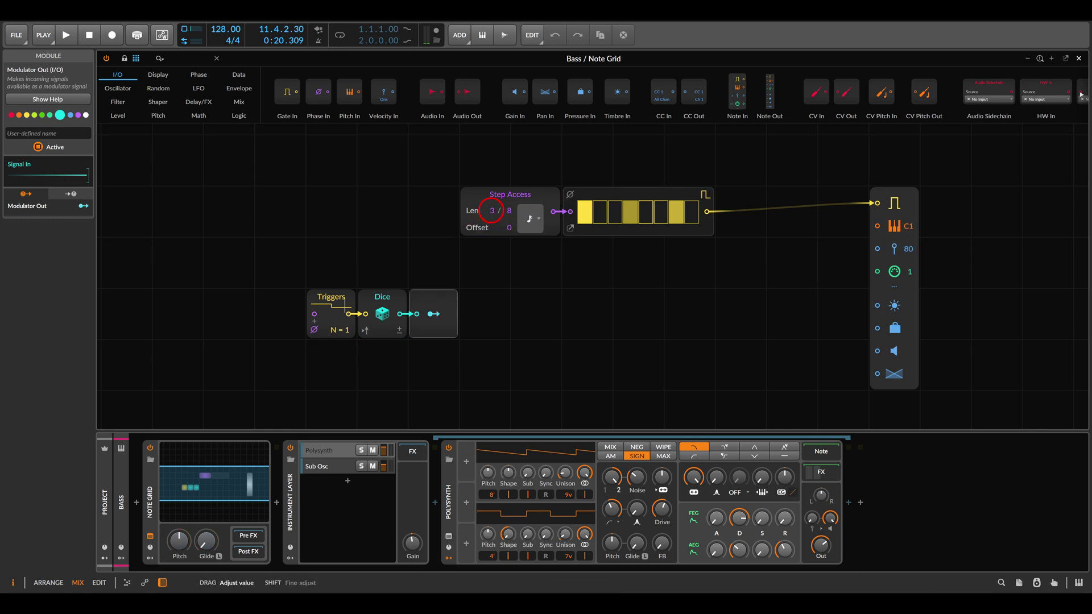
{"action": "left_click_drag", "start_coordinate": [490, 209], "coordinate": [494, 215]}
Step: Map Modulator Out to the bass Step Access length with a modulation amount of 4
{"action": "left_click", "coordinate": [436, 315]}
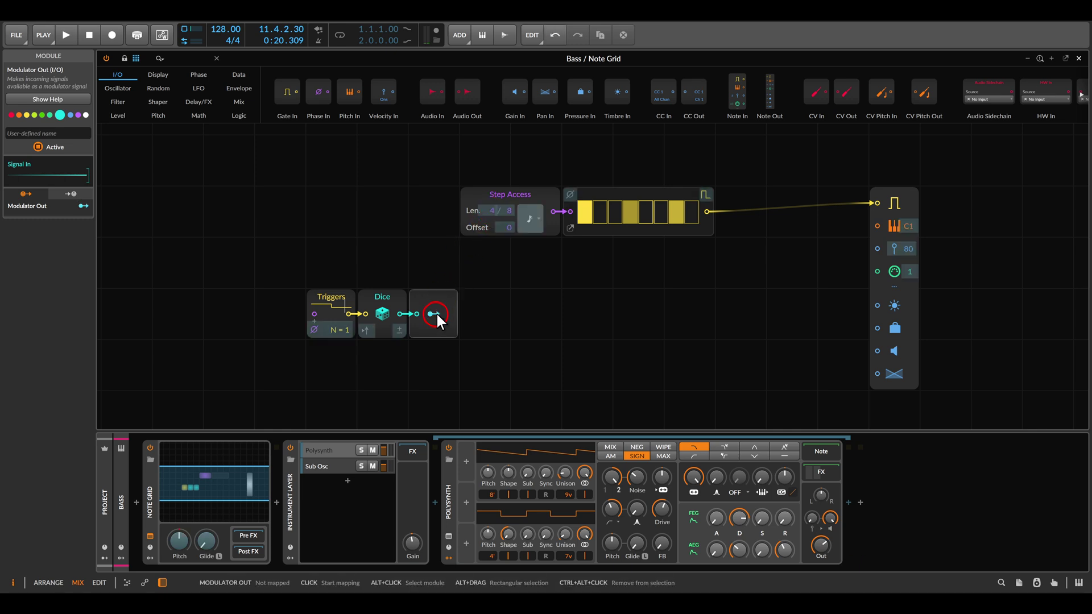
{"action": "left_click_drag", "start_coordinate": [490, 211], "coordinate": [490, 194]}
{"action": "left_click", "coordinate": [434, 314]}
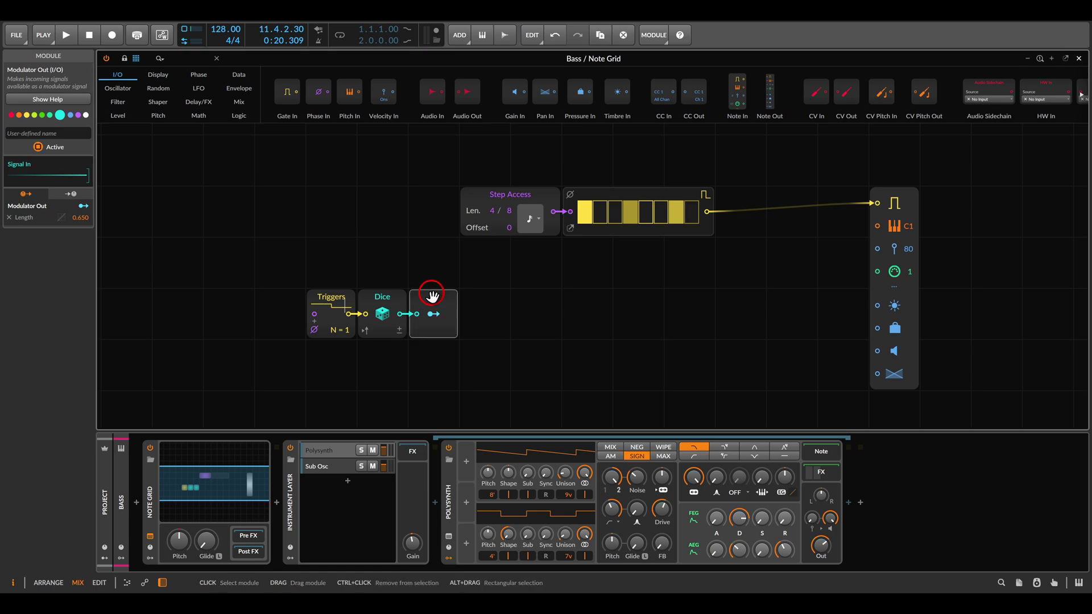
{"action": "double_click", "coordinate": [84, 219]}
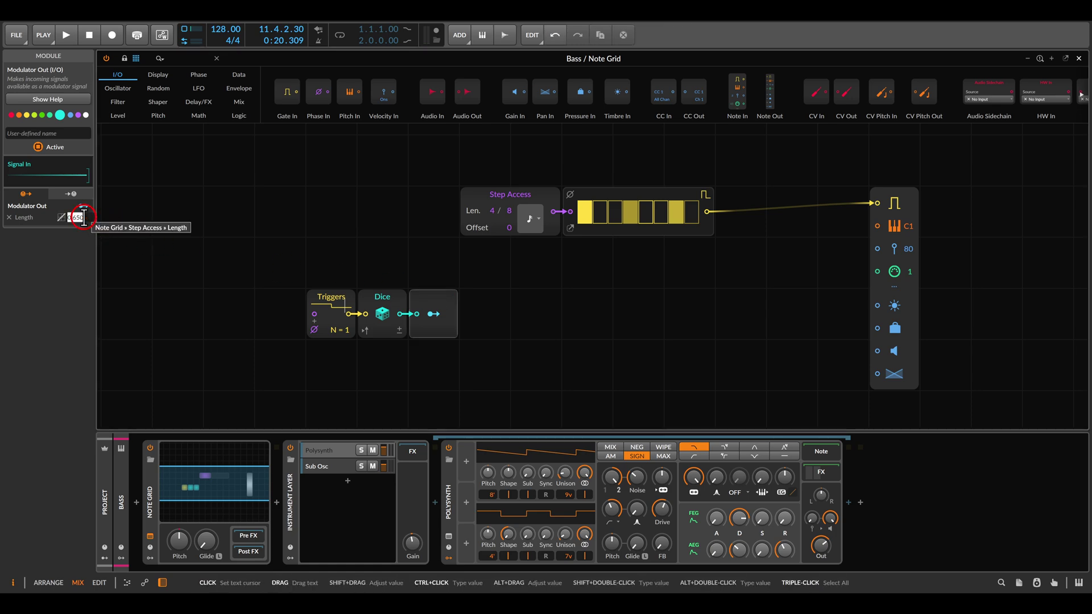
{"action": "type", "text": "4"}
{"action": "key", "text": "Return"}
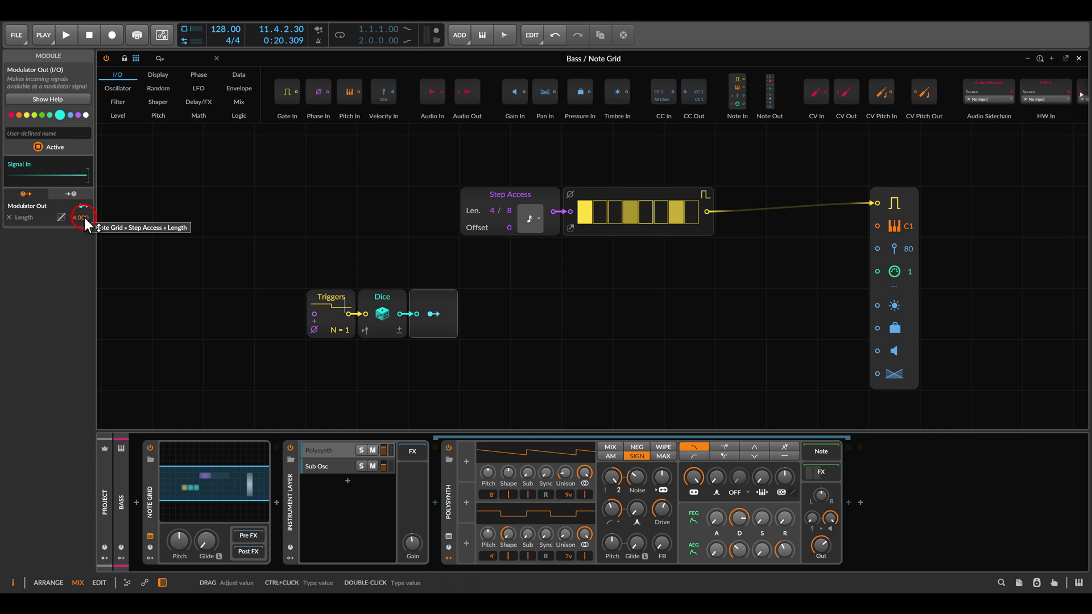
Step: Play the randomized bass pattern, close its Note Grid, and launch Scene 1 to add the kick, hat and ride clips
{"action": "left_click", "coordinate": [497, 194]}
{"action": "key", "text": "space"}
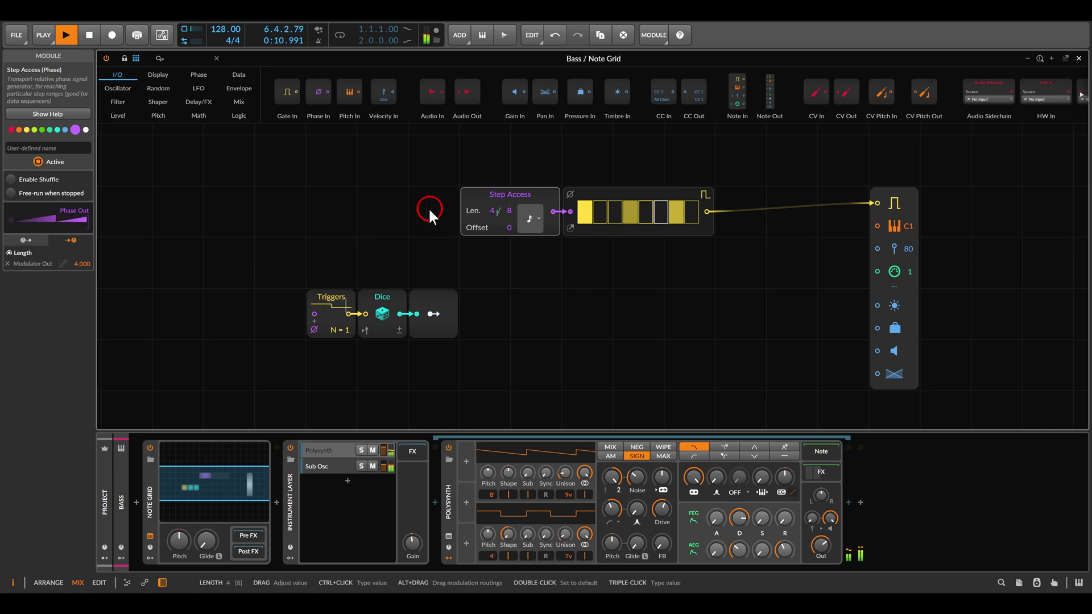
{"action": "key", "text": "Escape"}
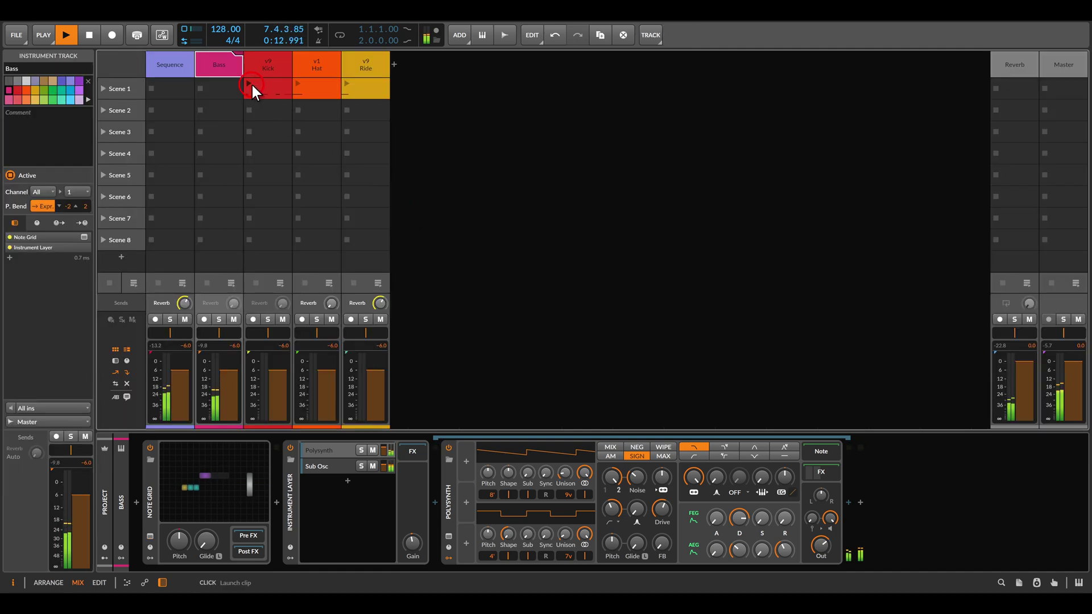
{"action": "left_click", "coordinate": [104, 88]}
{"action": "left_click", "coordinate": [432, 124]}
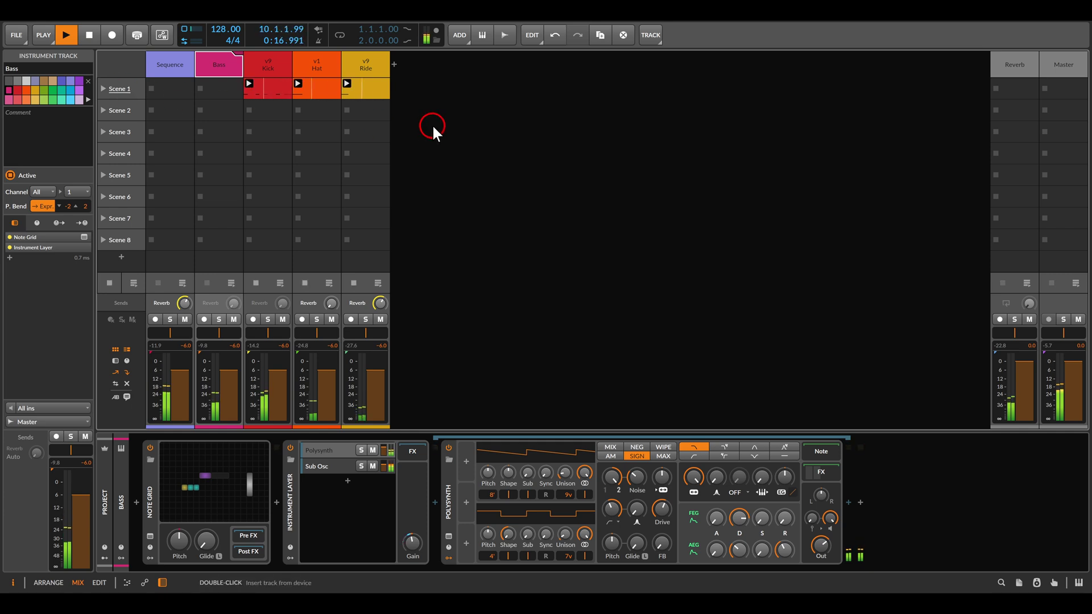
Step: Play the chord sequence with its Note Grid open and set the upper Step Access length to 5 of 16
{"action": "double_click", "coordinate": [211, 472]}
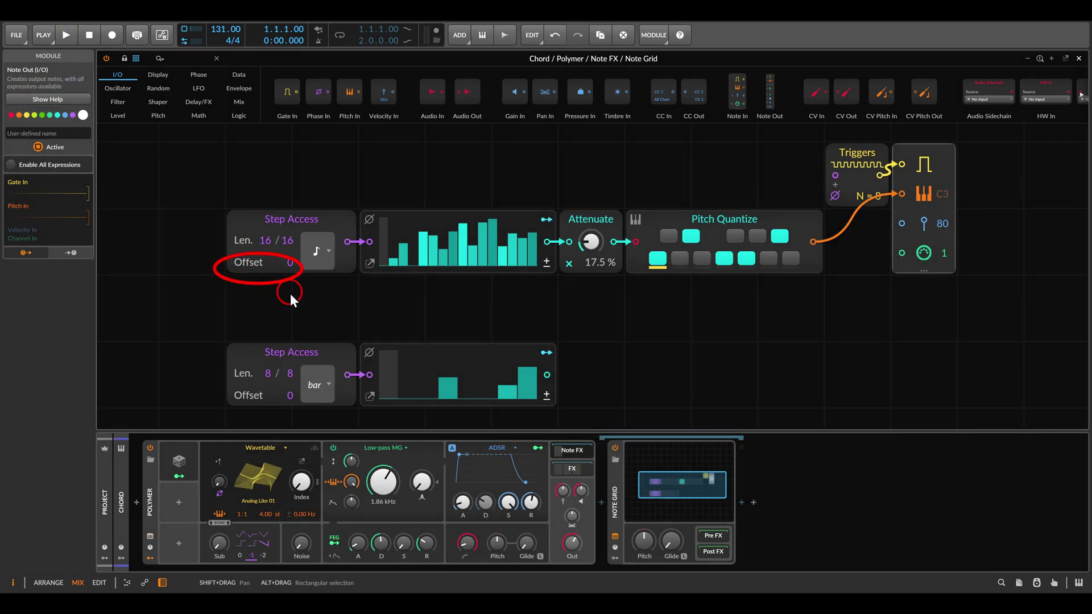
{"action": "key", "text": "space"}
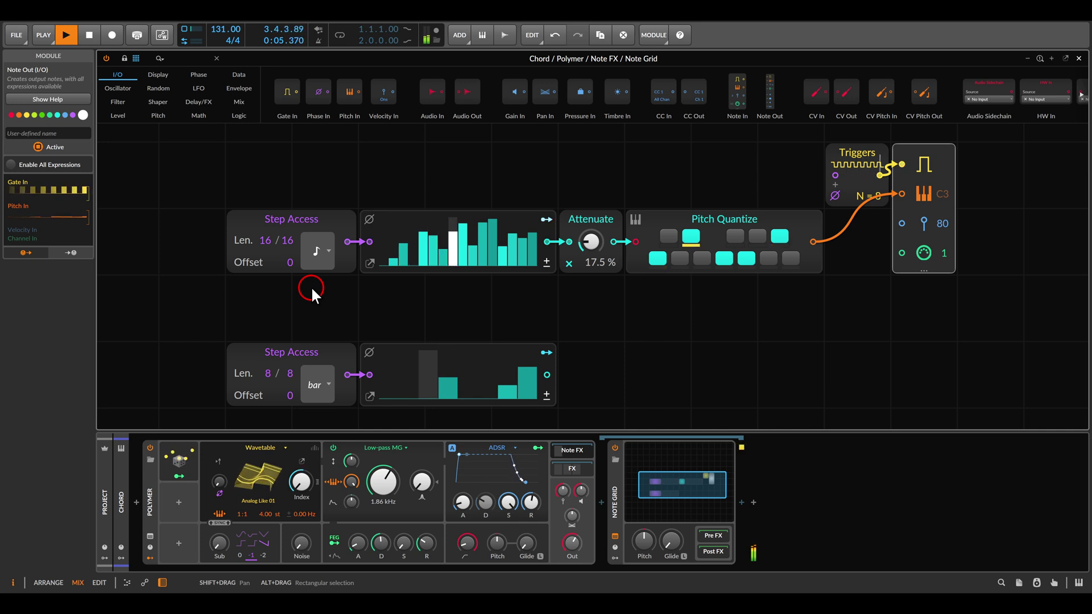
{"action": "mouse_move", "coordinate": [266, 240]}
{"action": "left_mouse_down"}
{"action": "mouse_move", "coordinate": [266, 256]}
{"action": "mouse_move", "coordinate": [265, 242]}
{"action": "left_mouse_up"}
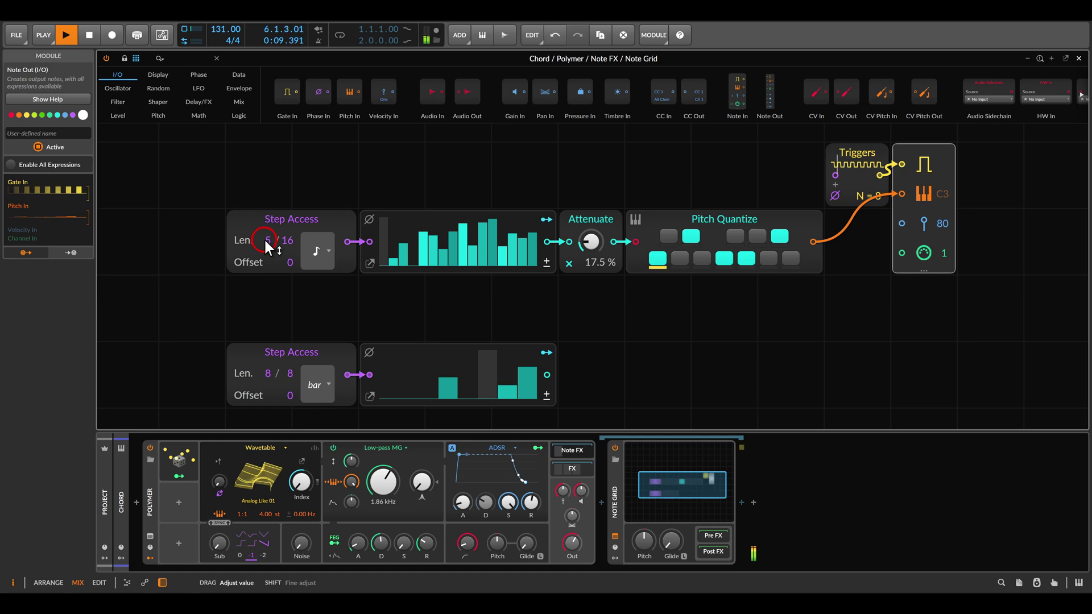
{"action": "left_click_drag", "start_coordinate": [367, 228], "coordinate": [442, 284]}
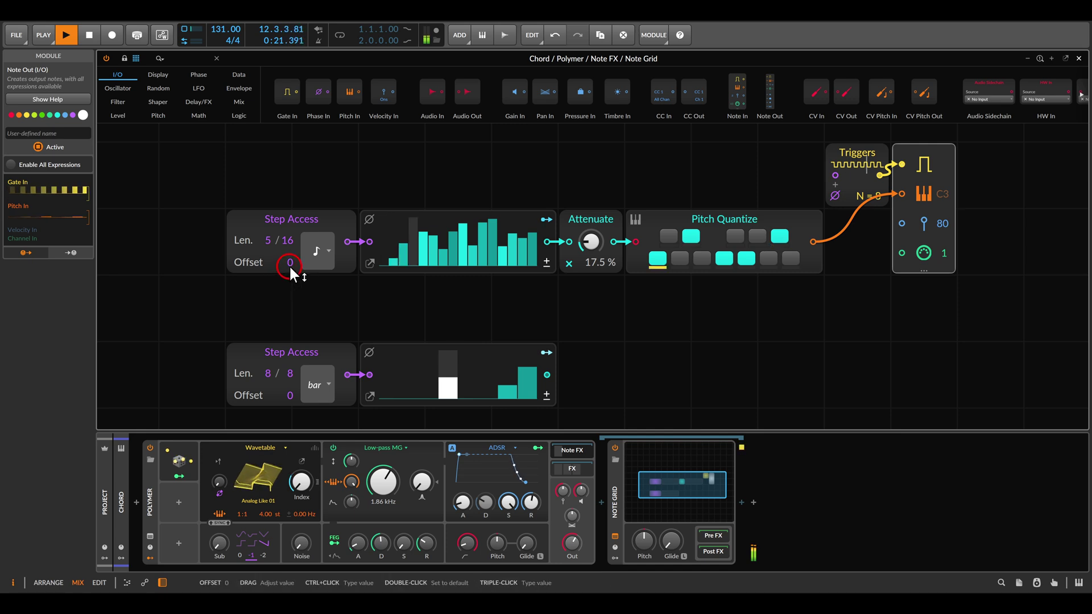
Step: Try offsets of +3 and +8 on the upper chord Step Access, and return the offset to 0
{"action": "left_click_drag", "start_coordinate": [290, 263], "coordinate": [305, 281]}
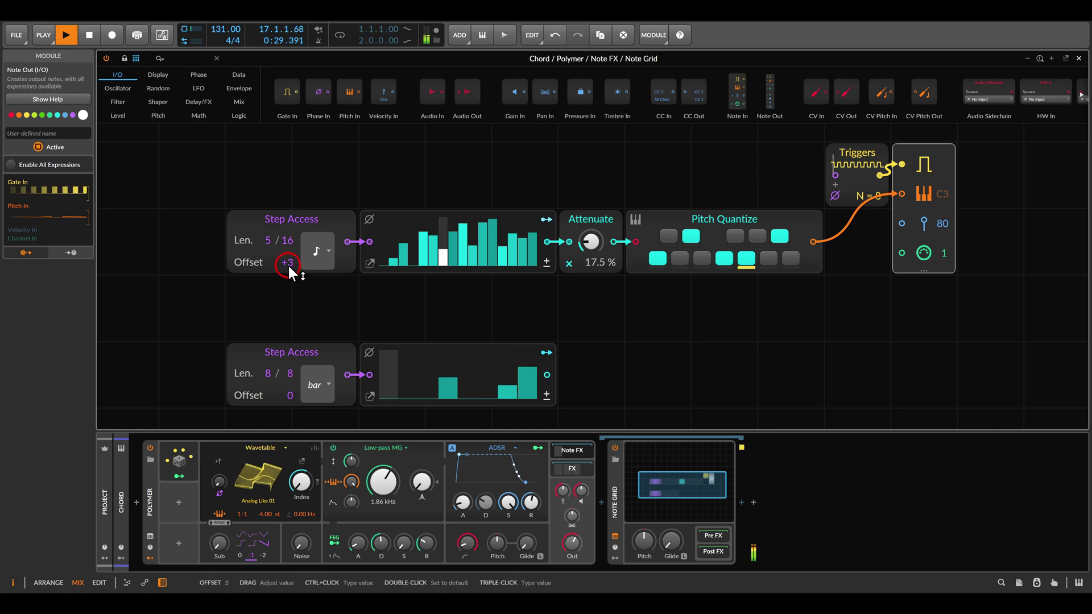
{"action": "left_click_drag", "start_coordinate": [287, 264], "coordinate": [288, 256]}
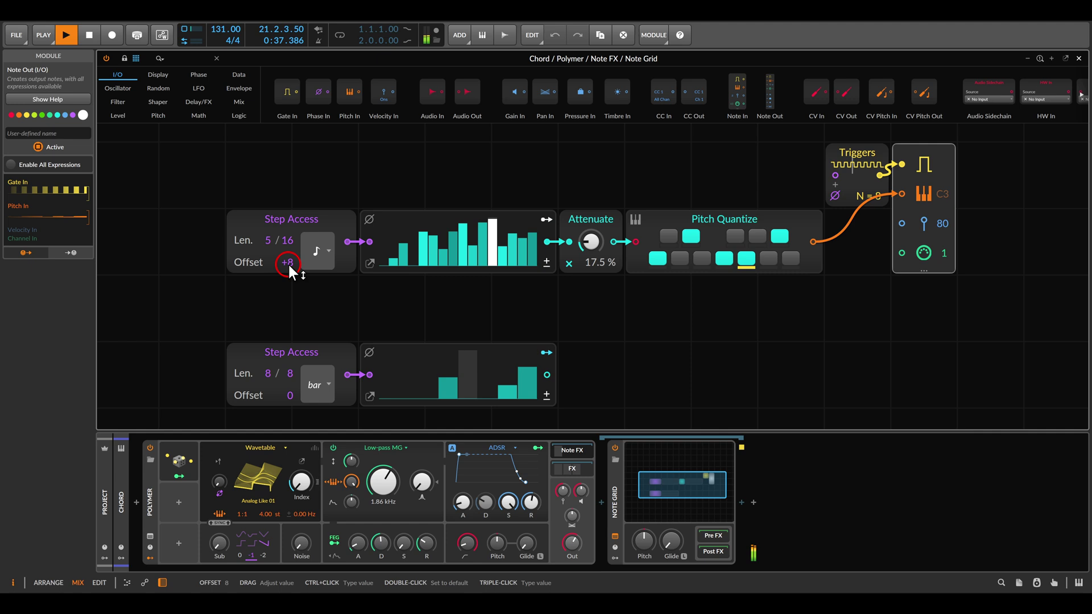
{"action": "mouse_move", "coordinate": [288, 264]}
{"action": "left_mouse_down"}
{"action": "mouse_move", "coordinate": [288, 281]}
{"action": "mouse_move", "coordinate": [287, 263]}
{"action": "left_mouse_up"}
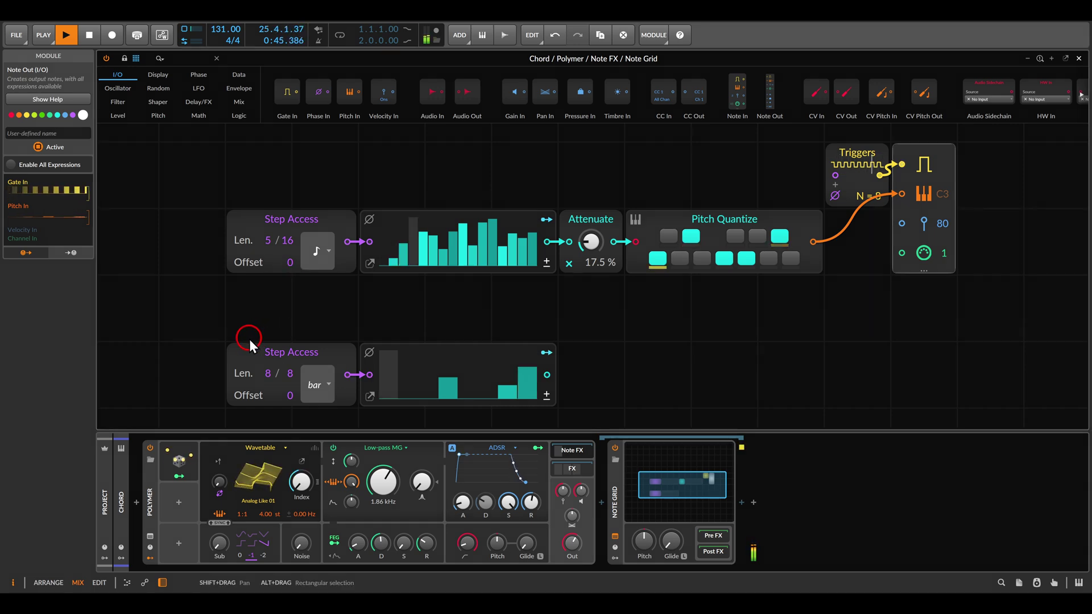
Step: Close the chord Note Grid, then unmute the Bass track and open its Note Grid at the Step Access and Dice modules
{"action": "mouse_move", "coordinate": [249, 338]}
{"action": "left_mouse_down"}
{"action": "mouse_move", "coordinate": [330, 364]}
{"action": "mouse_move", "coordinate": [472, 346]}
{"action": "mouse_move", "coordinate": [569, 361]}
{"action": "left_mouse_up"}
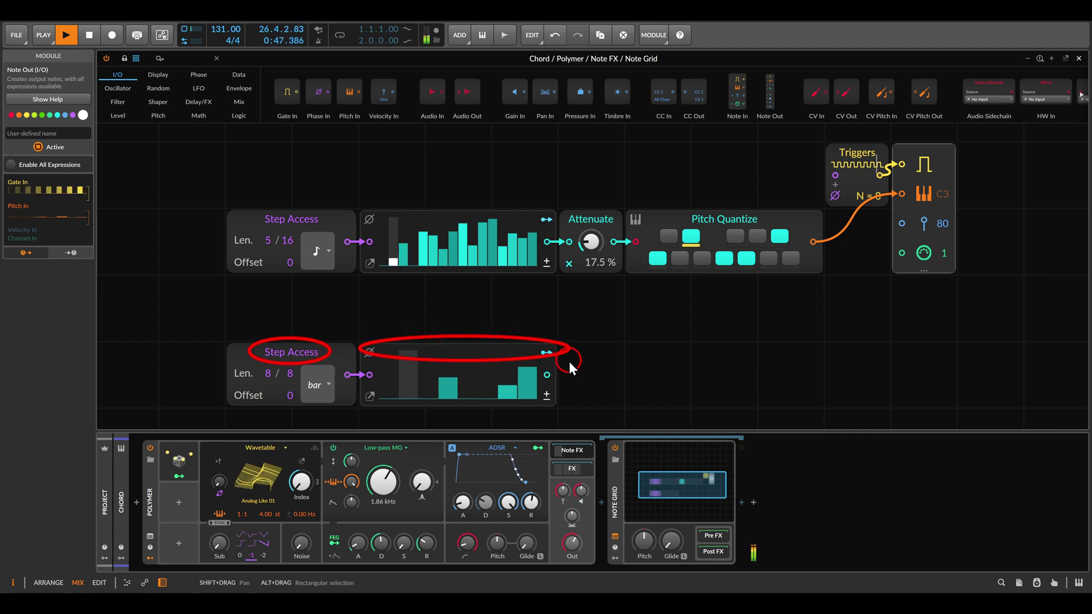
{"action": "key", "text": "Escape"}
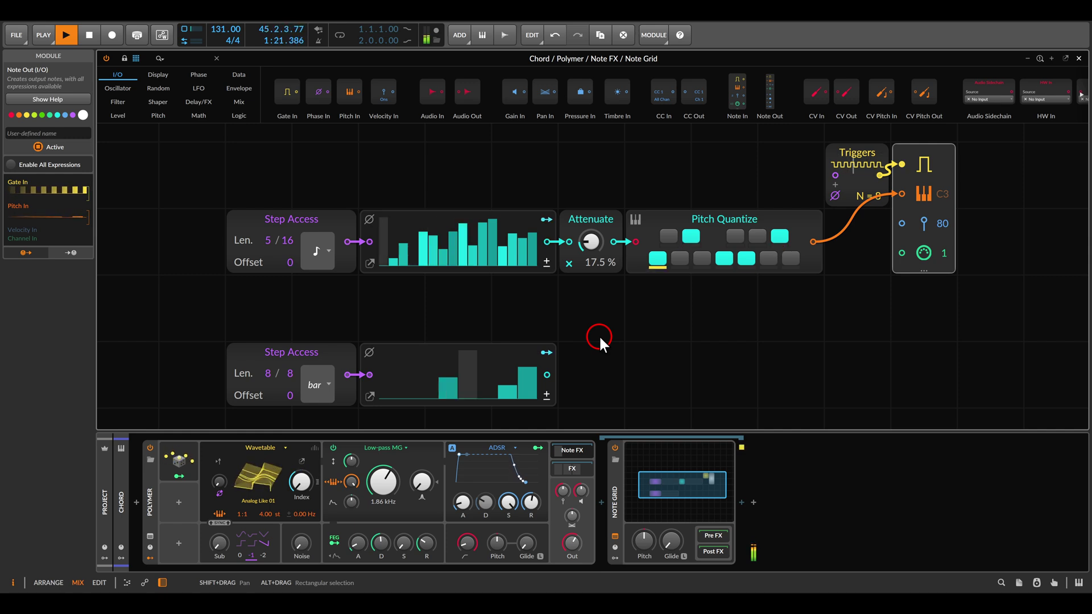
{"action": "key", "text": "Escape"}
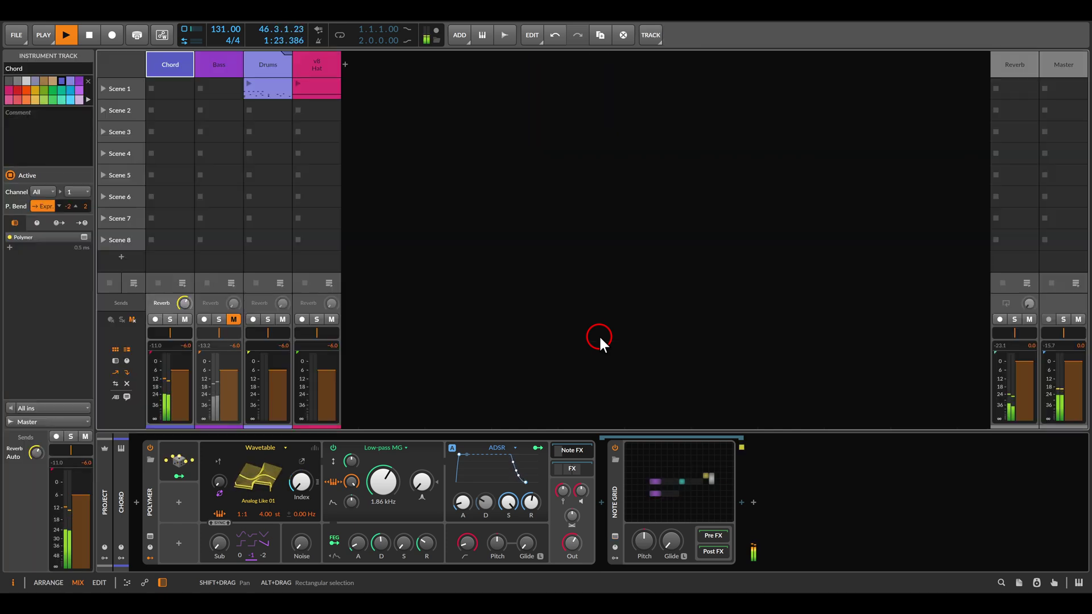
{"action": "left_click", "coordinate": [224, 71]}
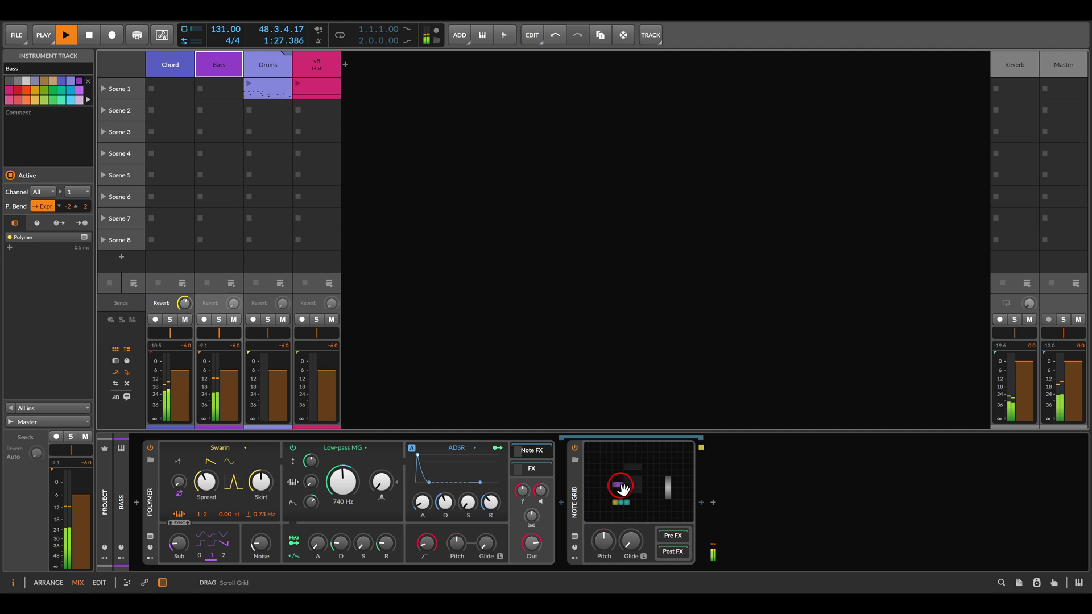
{"action": "double_click", "coordinate": [619, 482]}
{"action": "left_click_drag", "start_coordinate": [540, 371], "coordinate": [575, 349]}
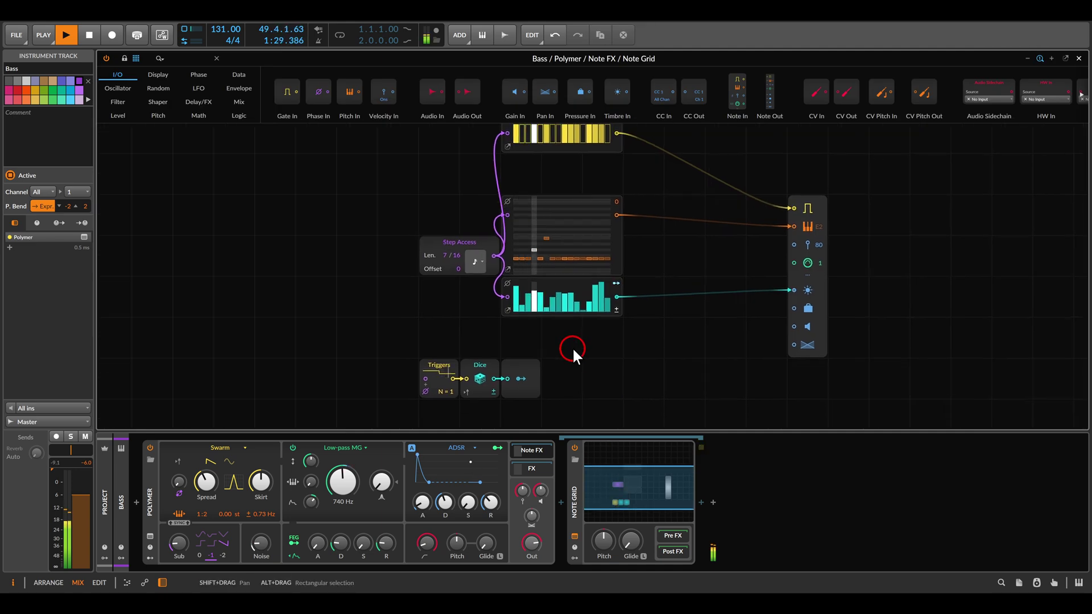
{"action": "scroll", "coordinate": [497, 344], "scroll_direction": "up", "scroll_amount": 3}
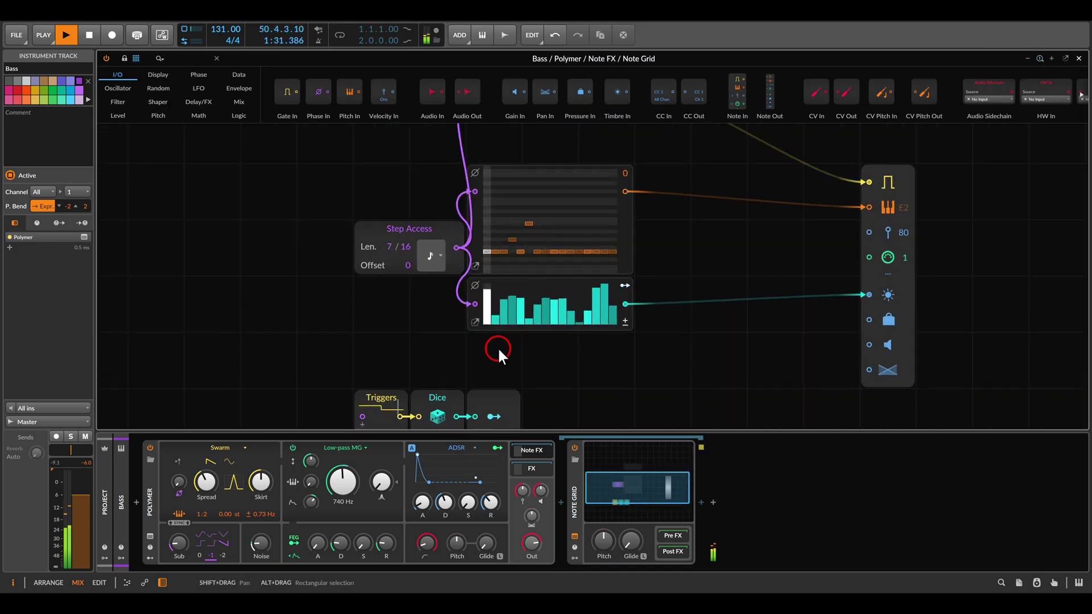
{"action": "left_click_drag", "start_coordinate": [498, 349], "coordinate": [538, 349]}
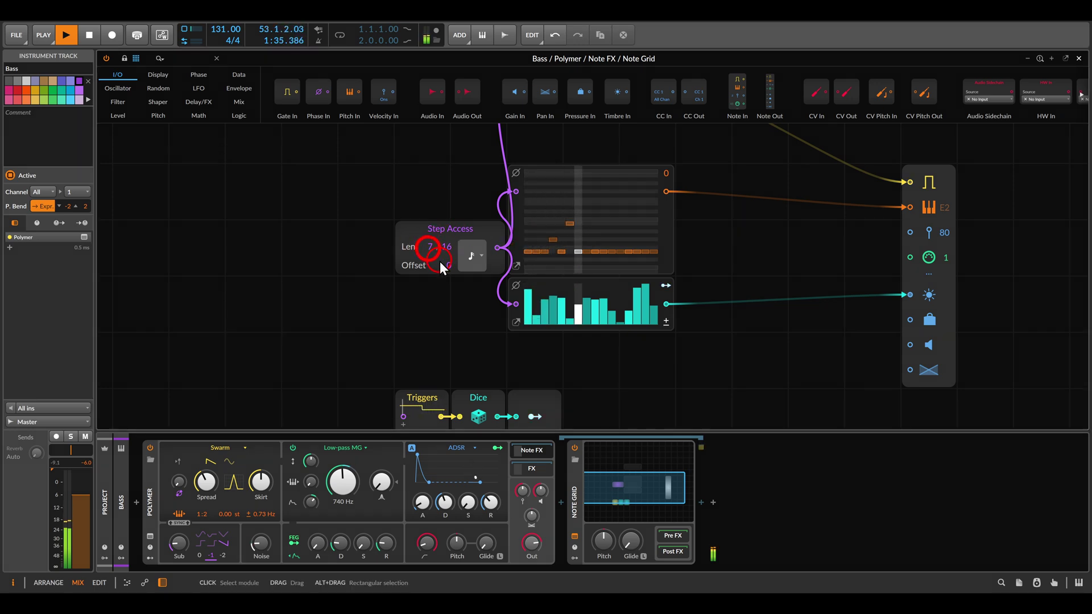
{"action": "left_click_drag", "start_coordinate": [453, 309], "coordinate": [448, 274]}
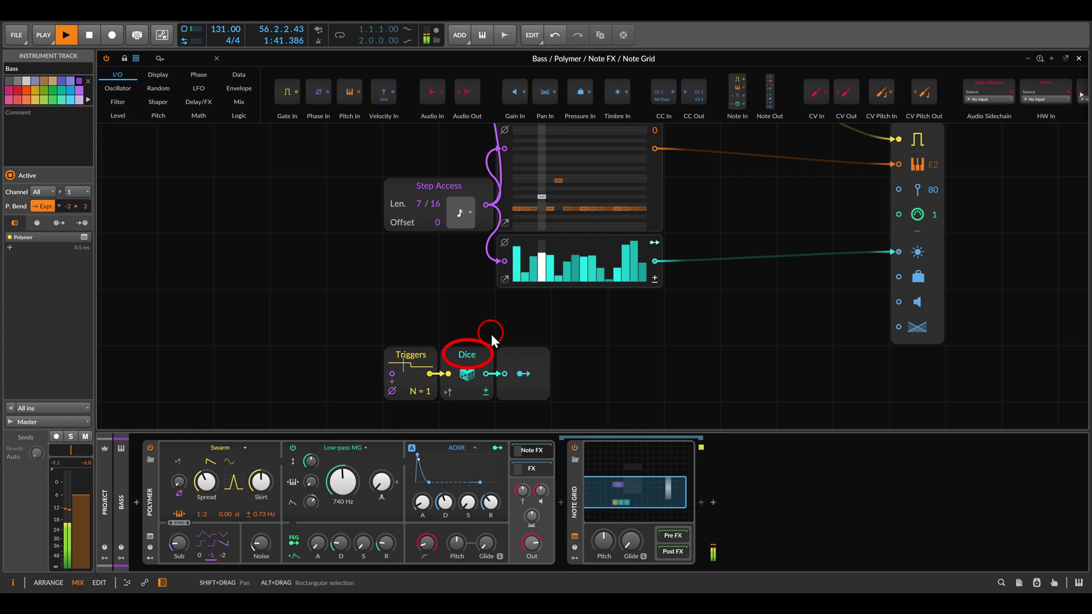
Step: Map the Modulator Out fed by Dice to the bass Step Access offset, and close the Note Grid
{"action": "left_click", "coordinate": [522, 373]}
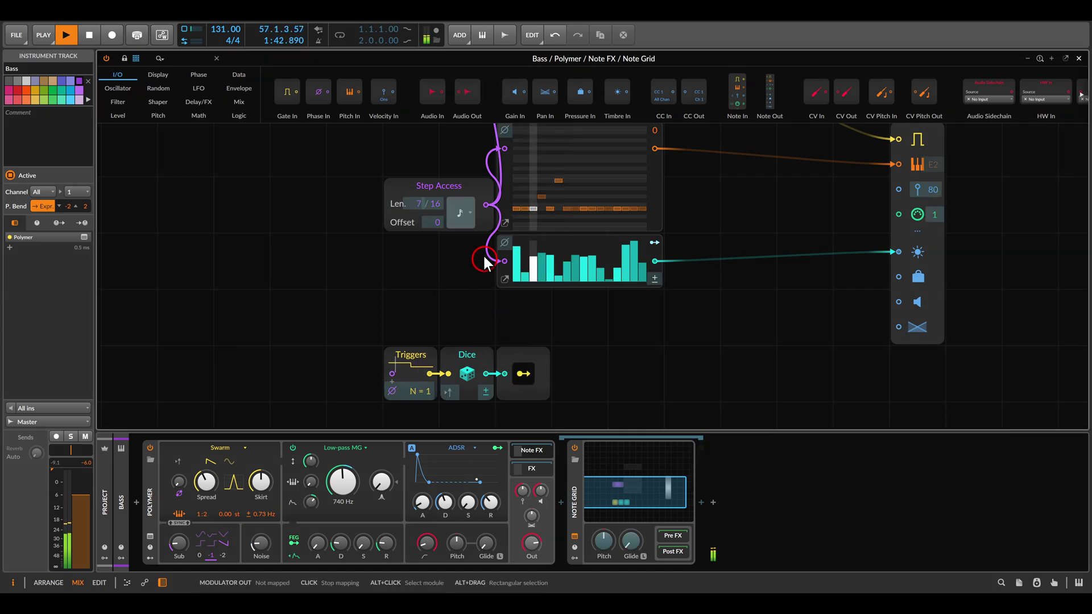
{"action": "left_click", "coordinate": [435, 222]}
{"action": "left_click_drag", "start_coordinate": [435, 223], "coordinate": [436, 199]}
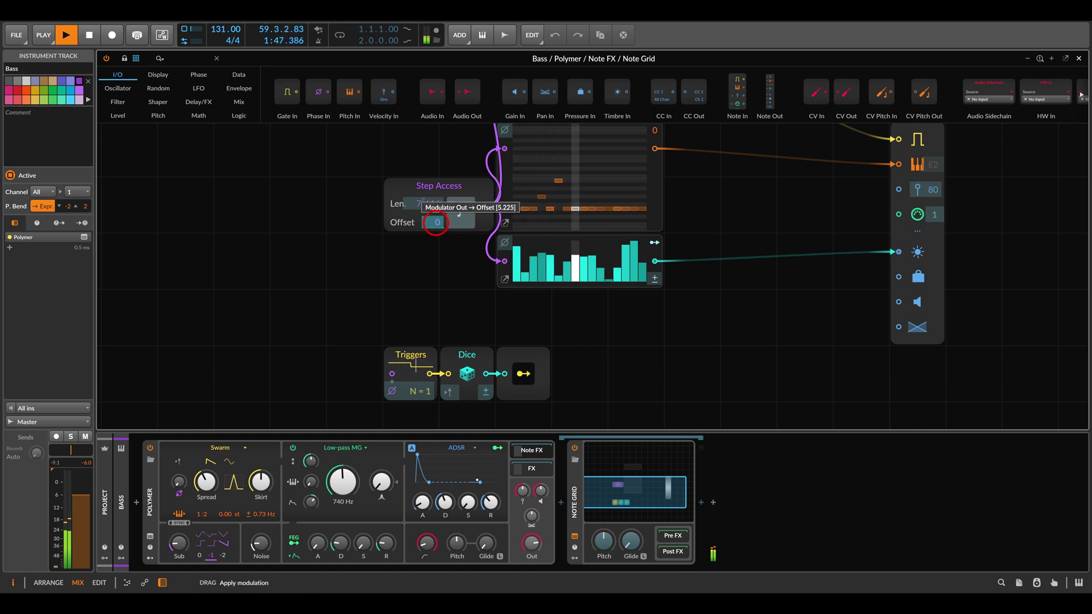
{"action": "left_click", "coordinate": [522, 374]}
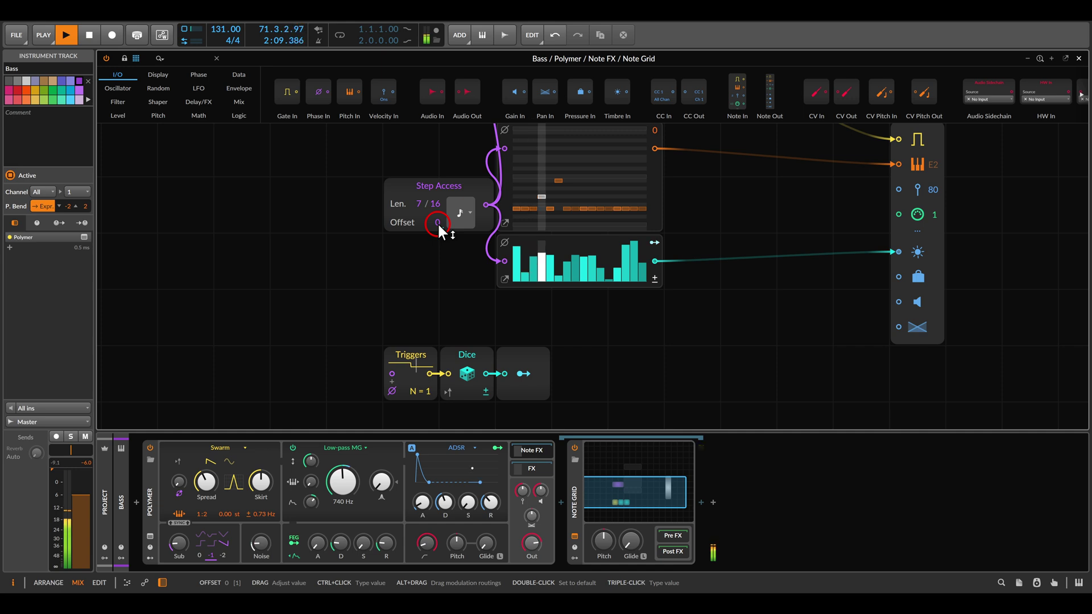
{"action": "key", "text": "Escape"}
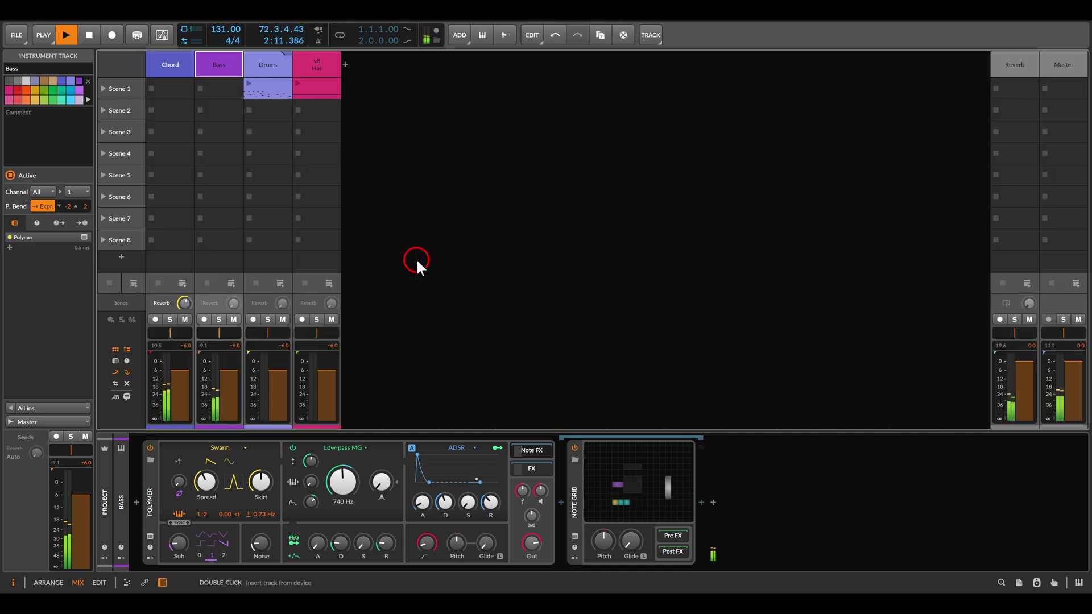
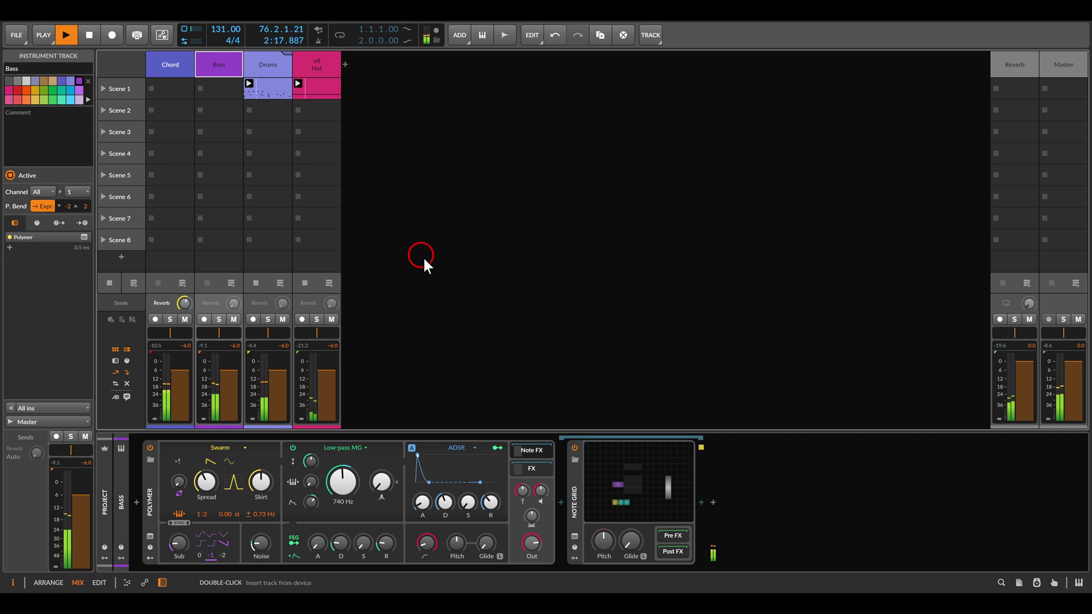
{"action": "left_click", "coordinate": [630, 476]}
{"action": "scroll", "coordinate": [560, 319], "scroll_direction": "down", "scroll_amount": 3}
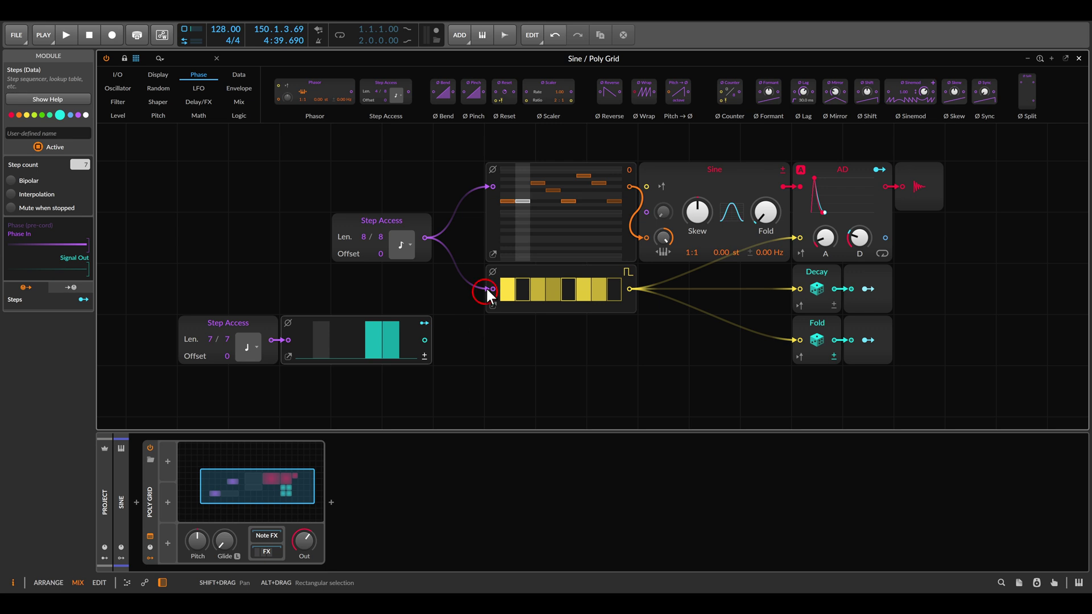
Step: Start playback of the Sine track and set the upper Step Access length to 10 with a range of 8
{"action": "key", "text": "space"}
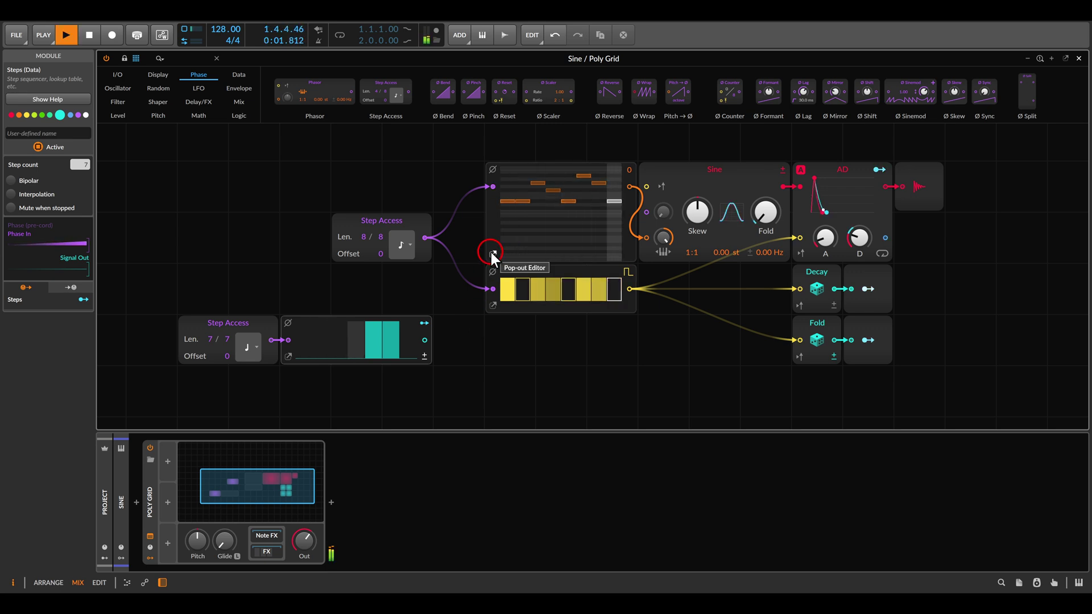
{"action": "left_click", "coordinate": [381, 237]}
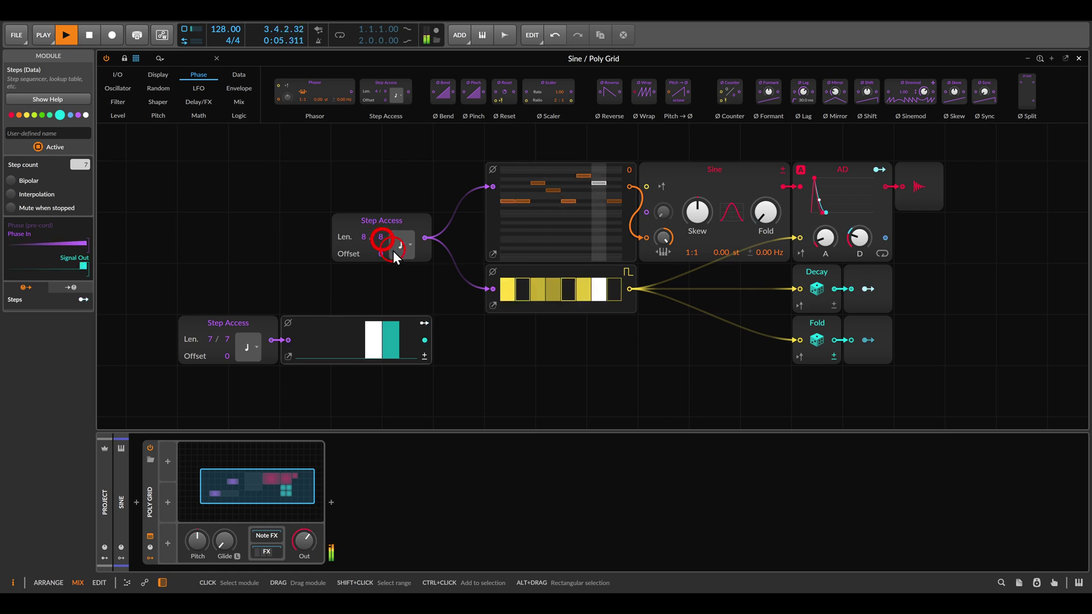
{"action": "left_click", "coordinate": [364, 238]}
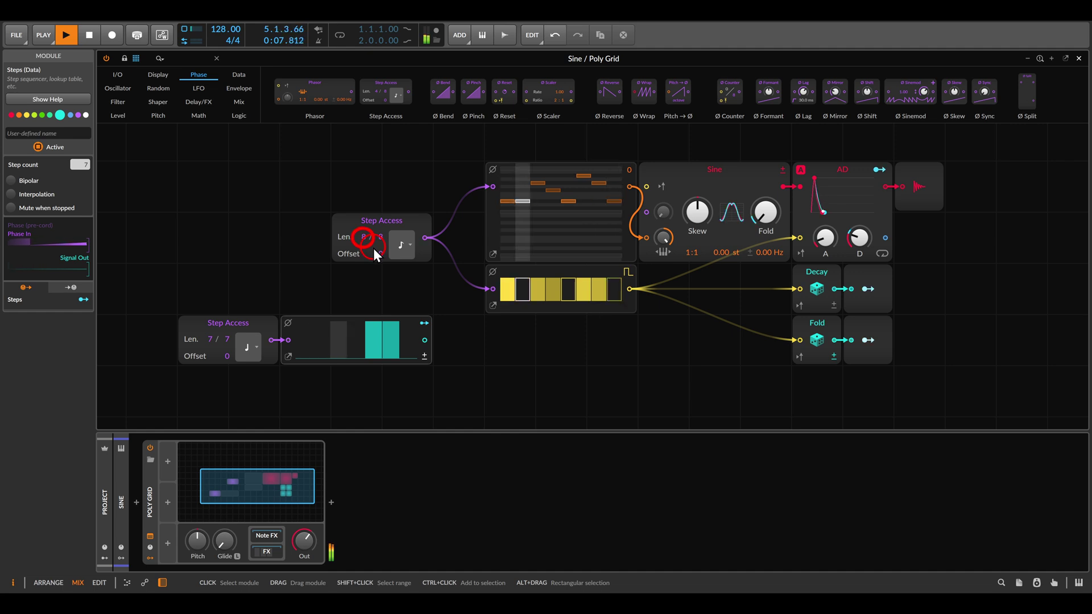
{"action": "left_click", "coordinate": [463, 259]}
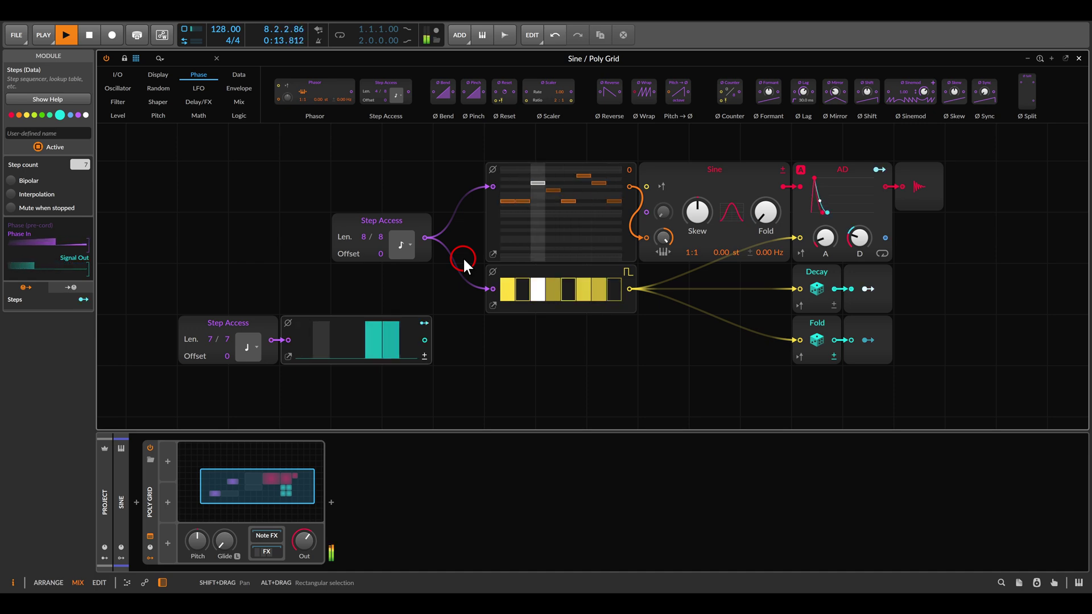
{"action": "left_click", "coordinate": [360, 236]}
{"action": "left_click_drag", "start_coordinate": [360, 237], "coordinate": [360, 226]}
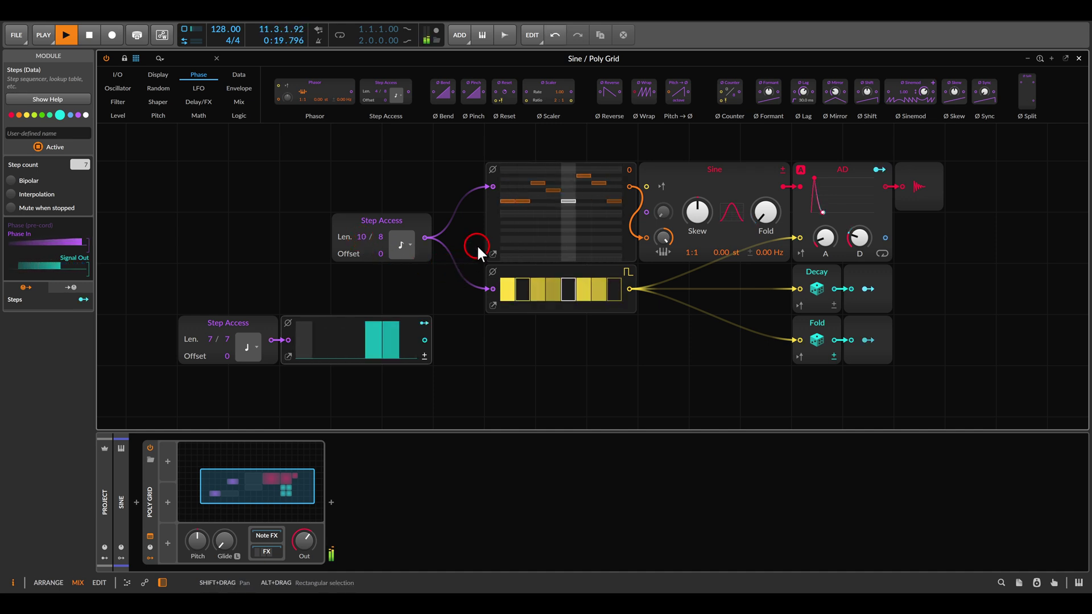
{"action": "left_click_drag", "start_coordinate": [590, 176], "coordinate": [606, 172]}
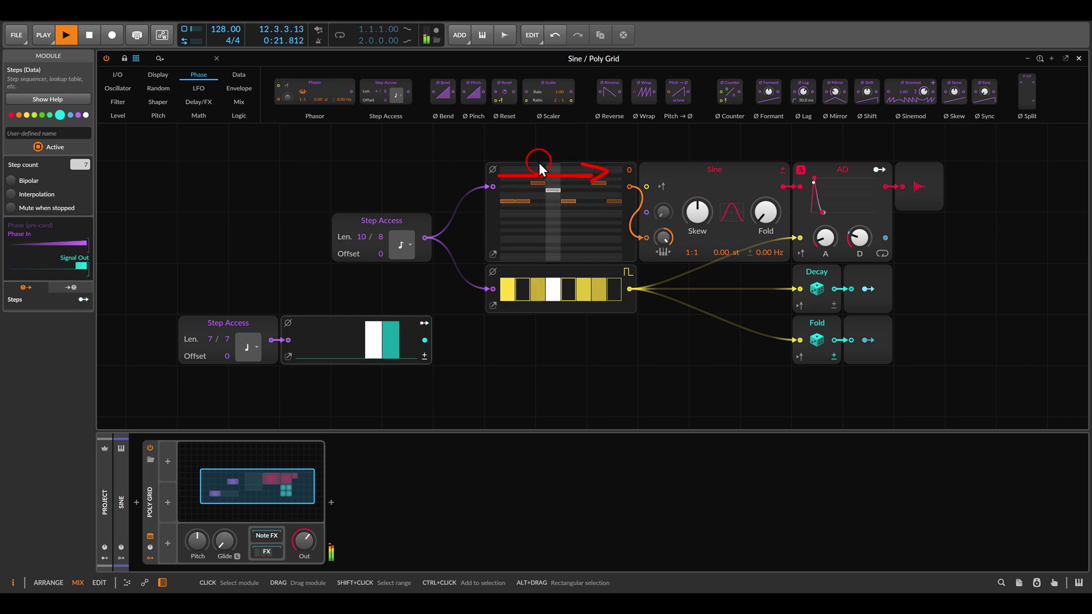
{"action": "mouse_move", "coordinate": [538, 163]}
{"action": "left_mouse_down"}
{"action": "mouse_move", "coordinate": [541, 171]}
{"action": "mouse_move", "coordinate": [551, 147]}
{"action": "left_mouse_up"}
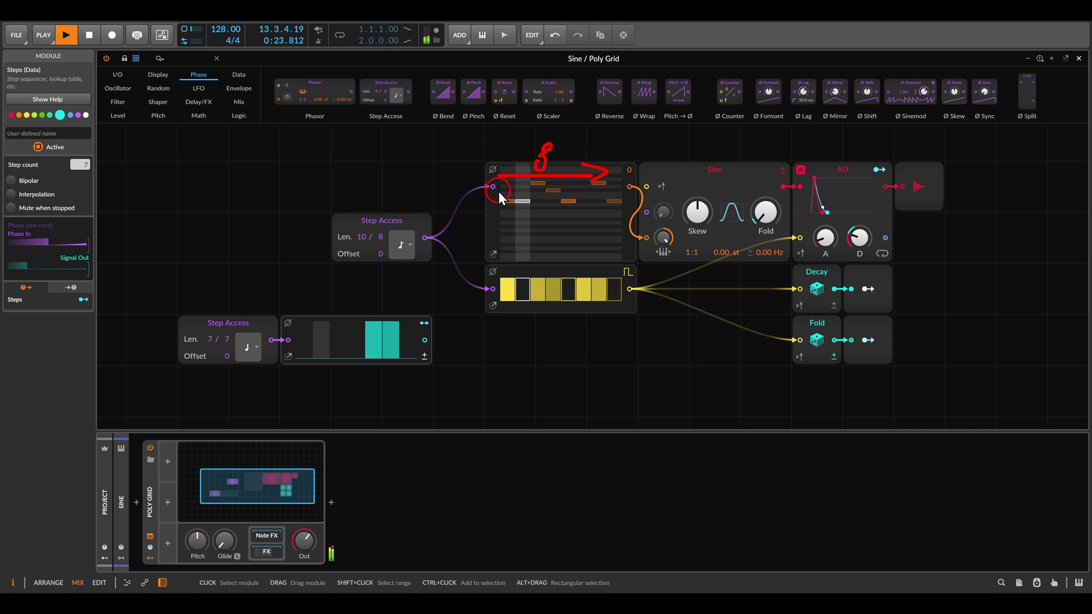
{"action": "mouse_move", "coordinate": [499, 191]}
{"action": "left_mouse_down"}
{"action": "mouse_move", "coordinate": [514, 208]}
{"action": "mouse_move", "coordinate": [502, 190]}
{"action": "left_mouse_up"}
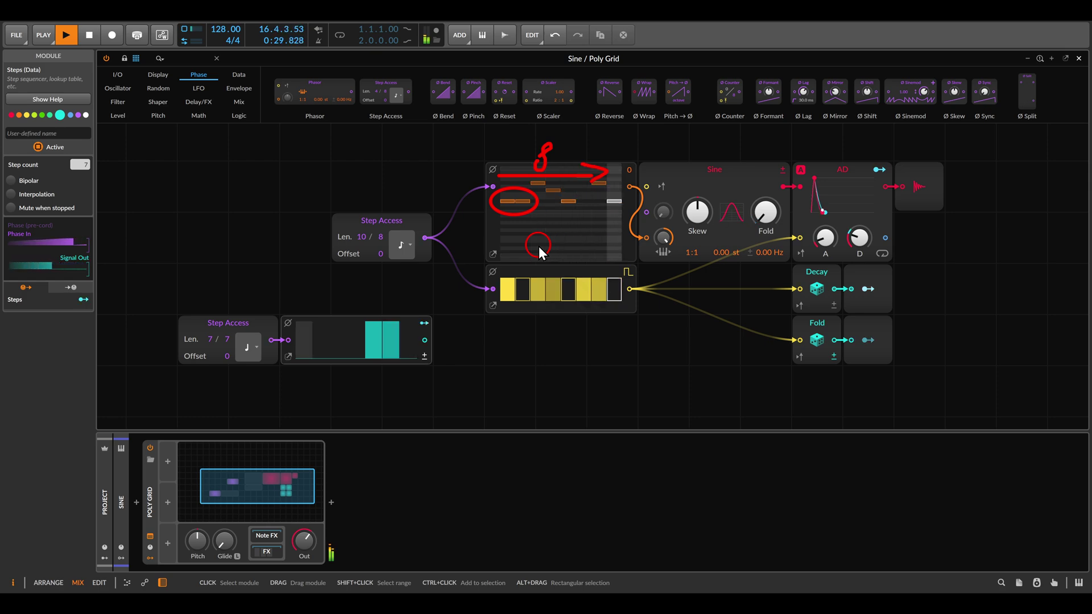
{"action": "key", "text": "Escape"}
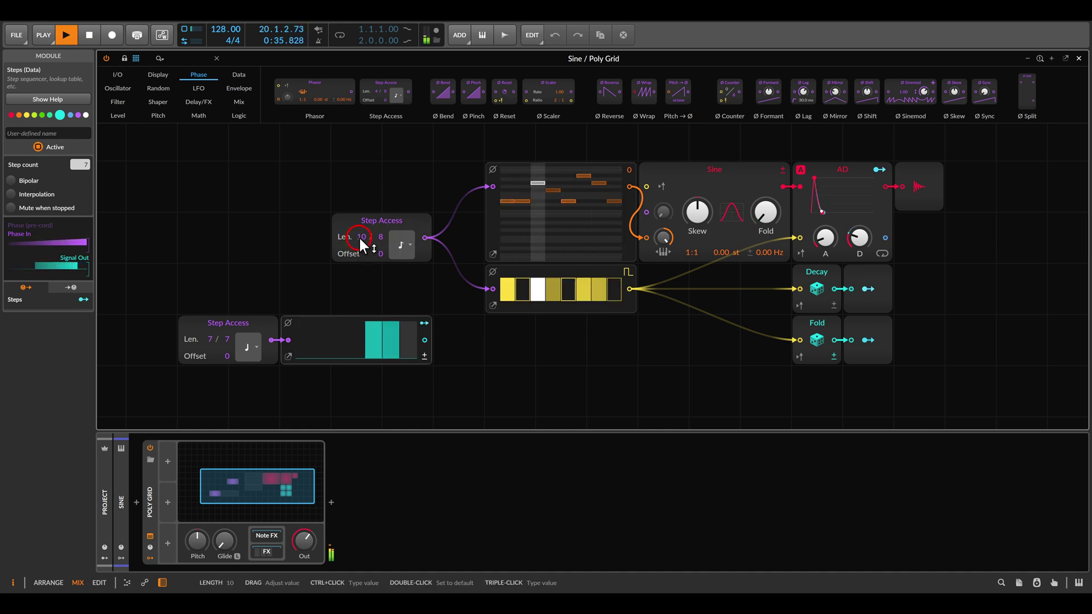
Step: Try a length of 16 on the upper Step Access, and extend it to 20
{"action": "left_click_drag", "start_coordinate": [359, 238], "coordinate": [359, 216]}
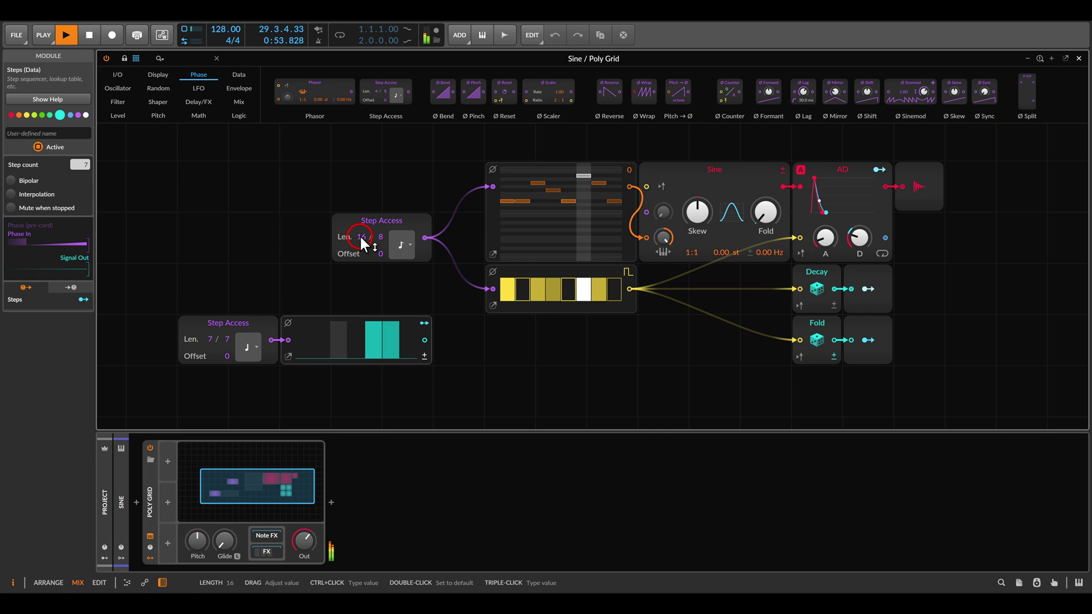
{"action": "left_click_drag", "start_coordinate": [360, 234], "coordinate": [363, 237]}
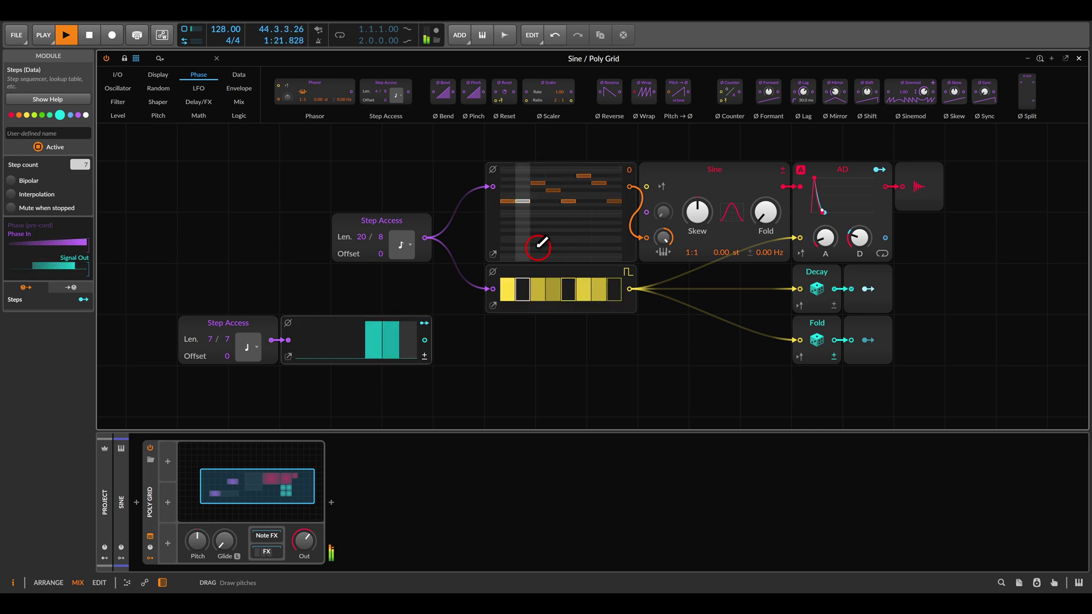
Step: Try a 16th note timebase on the upper Step Access, and return it to 8th note
{"action": "left_click", "coordinate": [398, 243]}
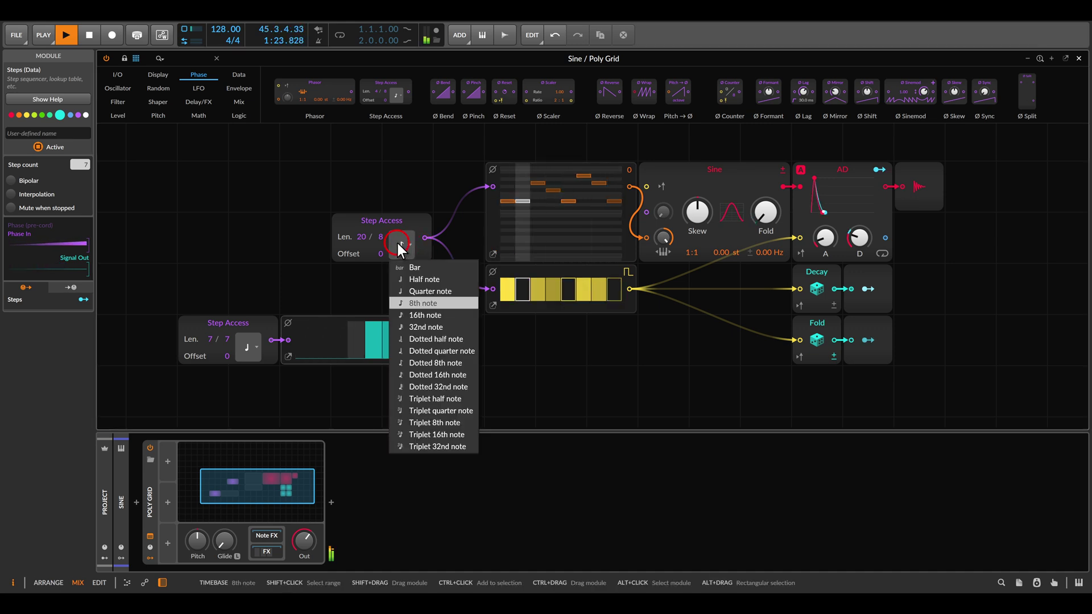
{"action": "left_click", "coordinate": [423, 315]}
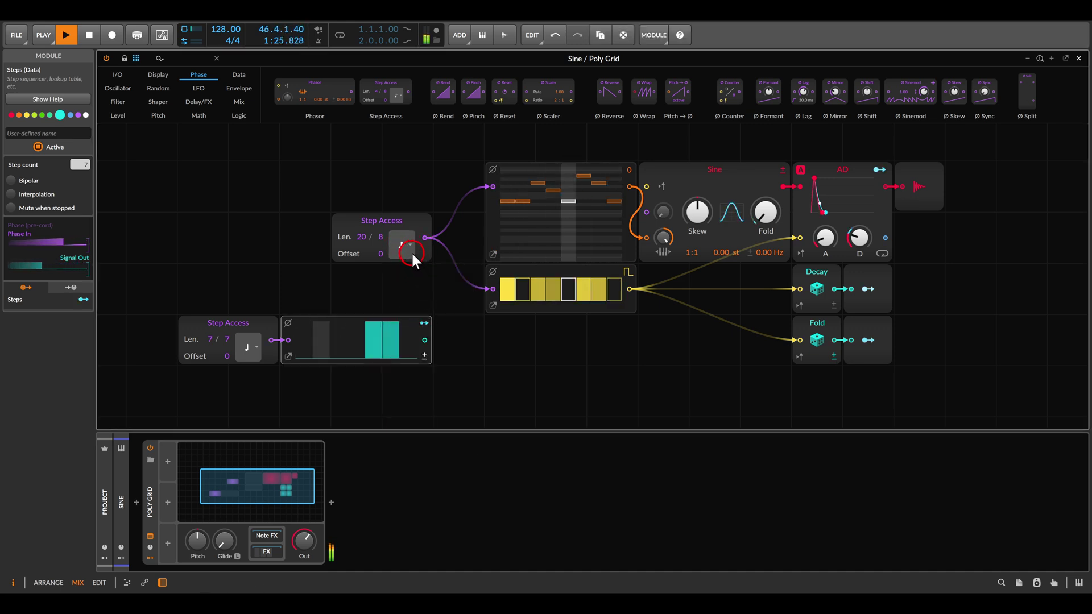
{"action": "left_click", "coordinate": [412, 252]}
{"action": "left_click", "coordinate": [419, 302]}
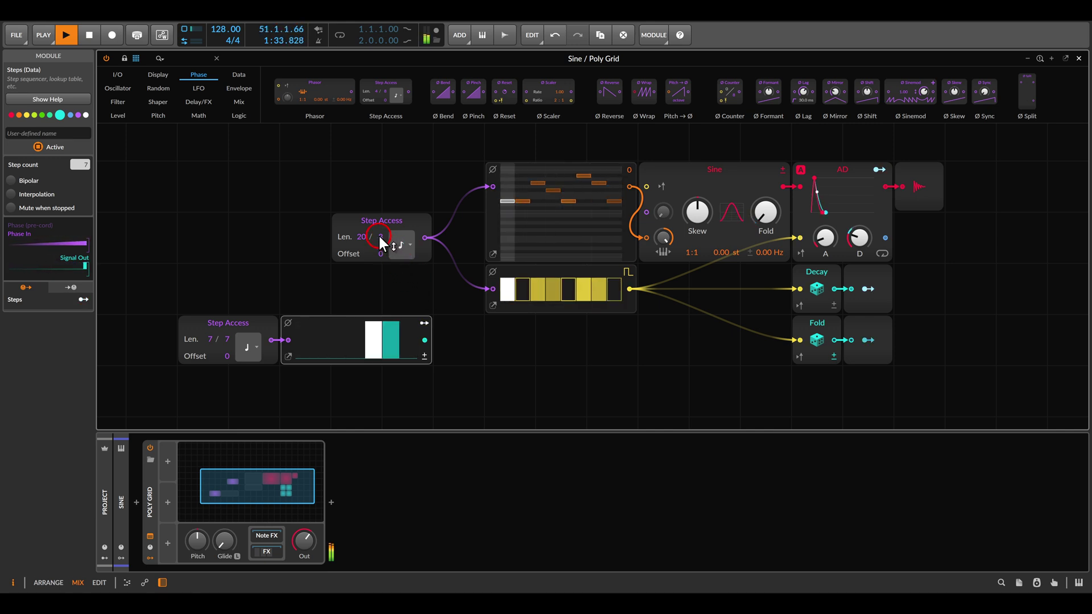
{"action": "left_click_drag", "start_coordinate": [470, 160], "coordinate": [639, 257]}
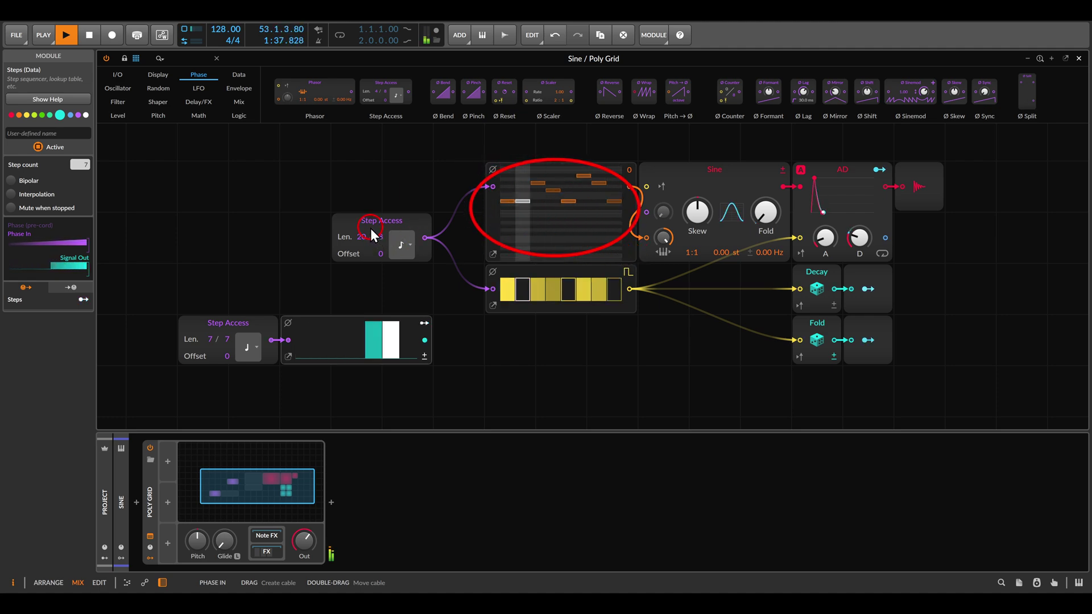
{"action": "left_click_drag", "start_coordinate": [370, 228], "coordinate": [391, 249]}
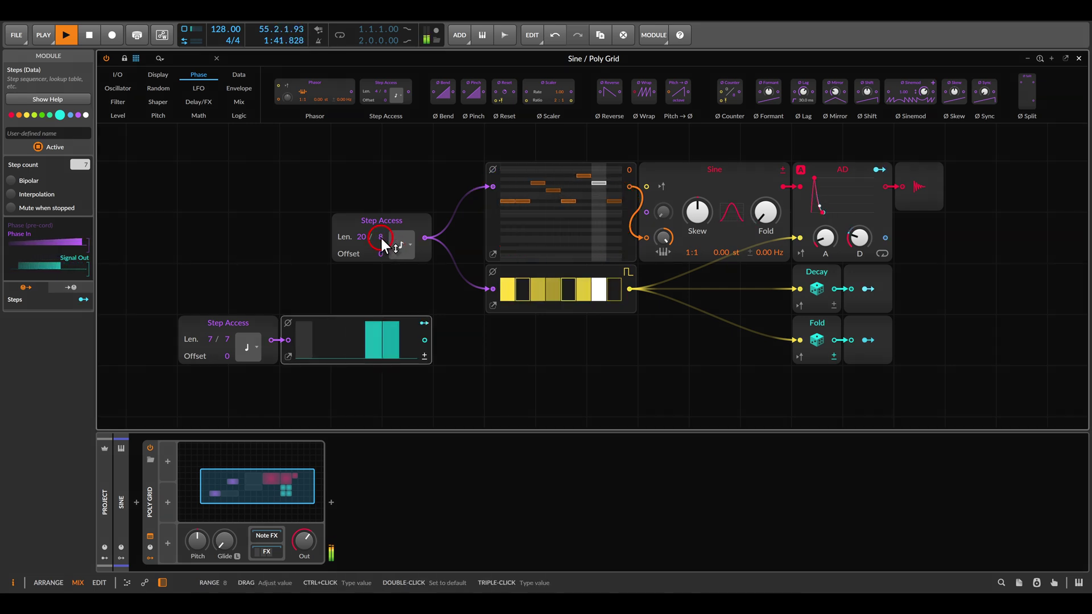
Step: Try ranges of 4 and 16 on the upper Step Access, and return the range to 8
{"action": "left_click_drag", "start_coordinate": [381, 237], "coordinate": [392, 250]}
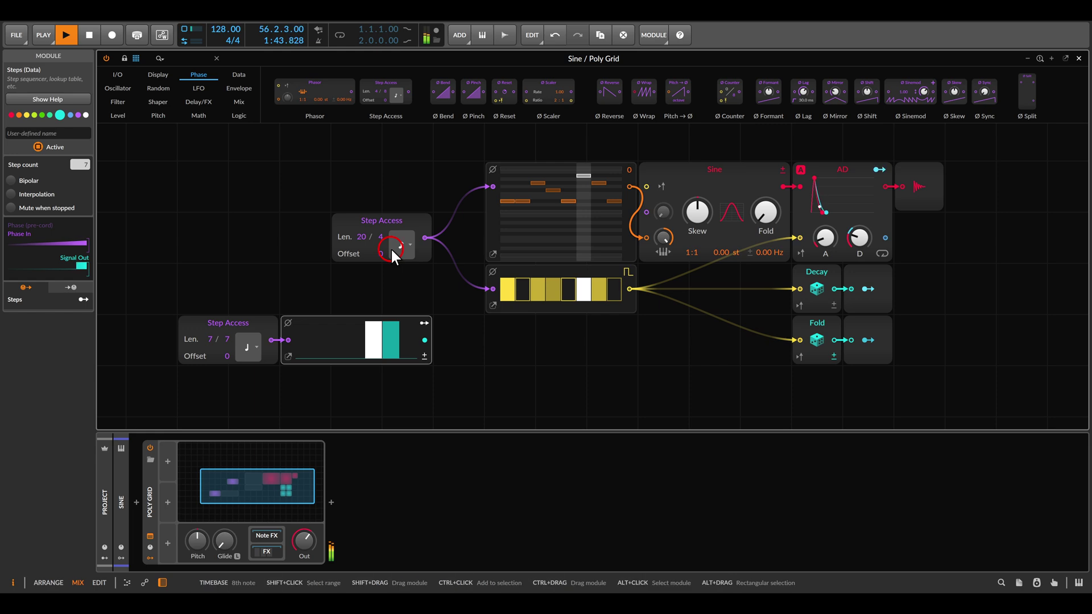
{"action": "left_click", "coordinate": [381, 241]}
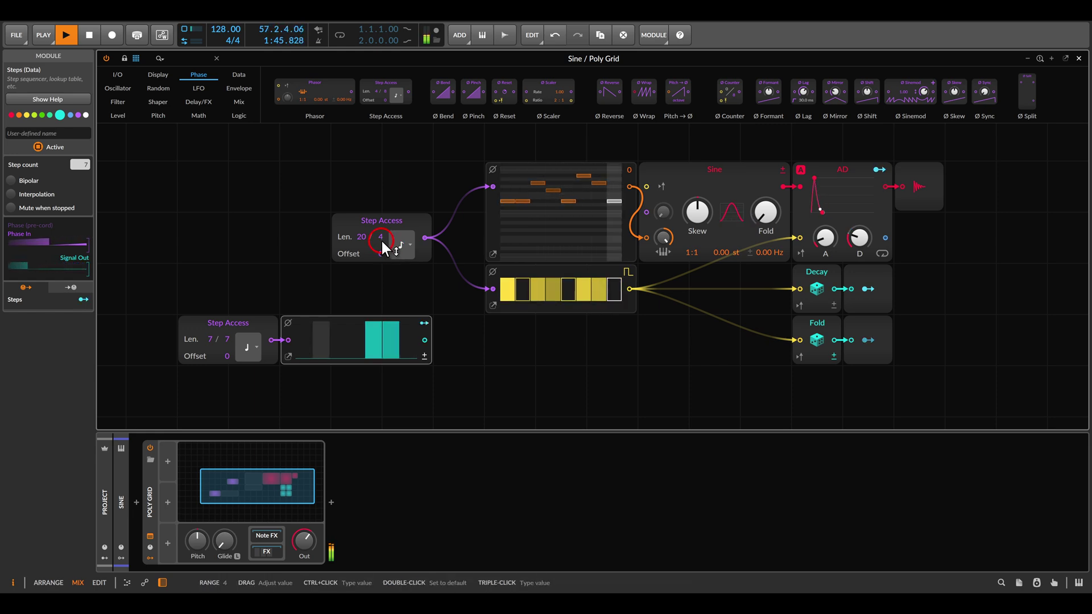
{"action": "mouse_move", "coordinate": [381, 241]}
{"action": "left_mouse_down"}
{"action": "mouse_move", "coordinate": [381, 218]}
{"action": "mouse_move", "coordinate": [381, 236]}
{"action": "left_mouse_up"}
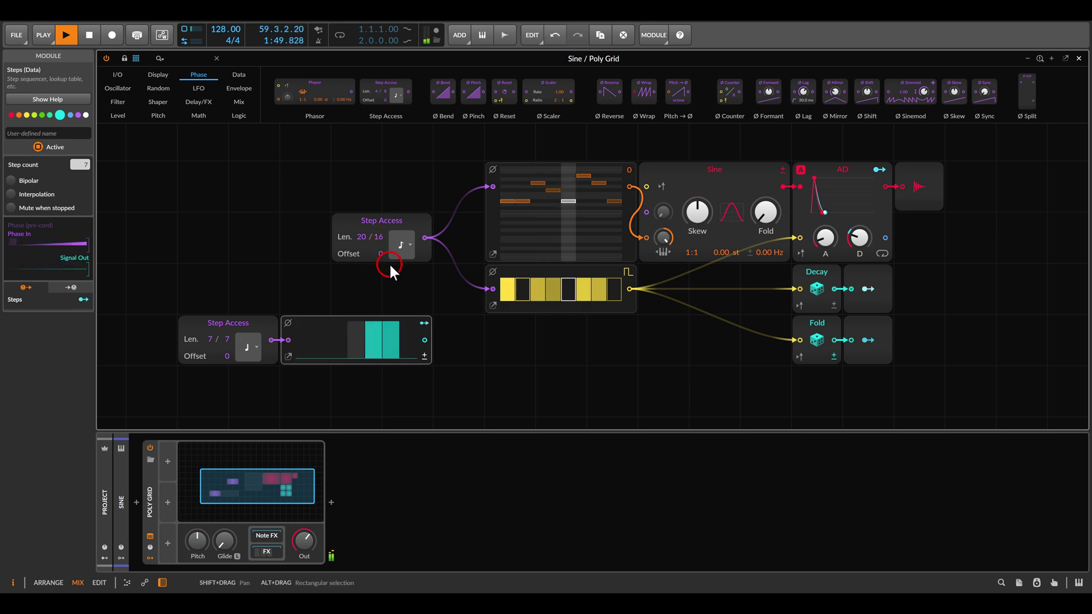
{"action": "left_click", "coordinate": [381, 240]}
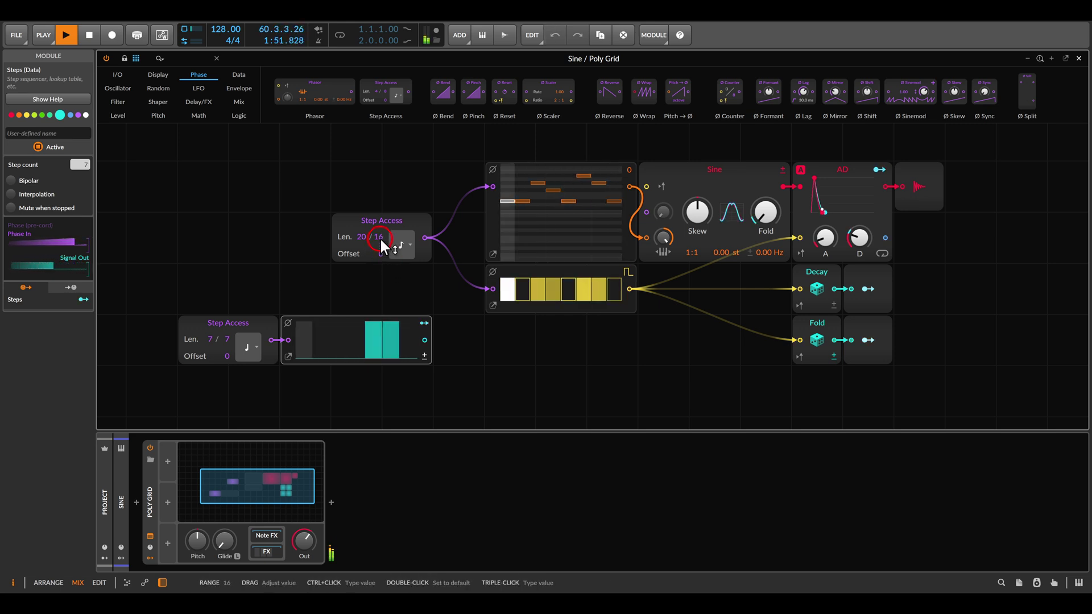
{"action": "left_click_drag", "start_coordinate": [381, 240], "coordinate": [380, 263]}
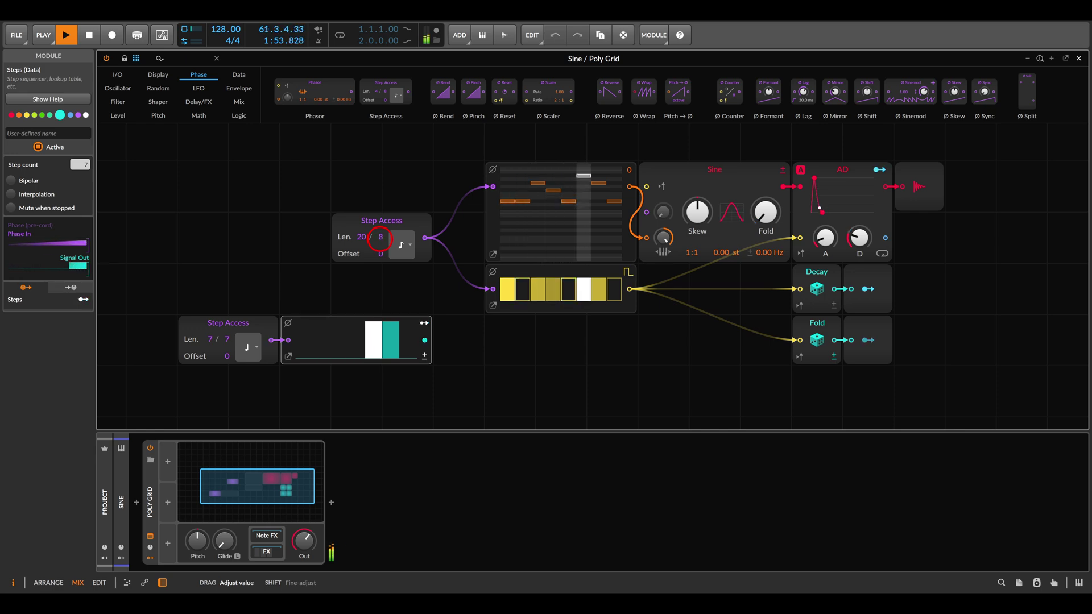
{"action": "left_click", "coordinate": [401, 247]}
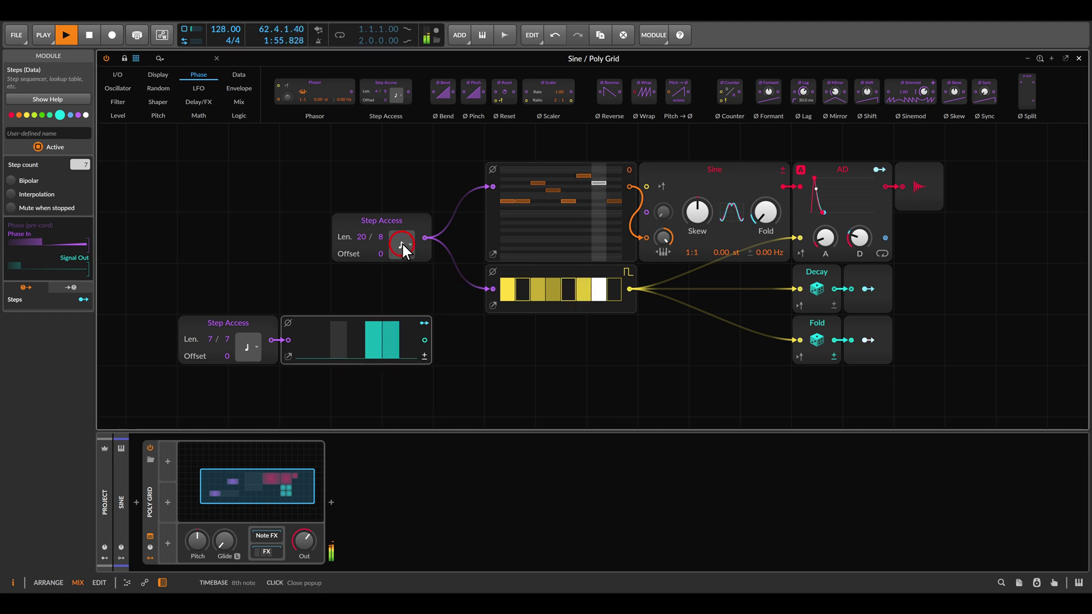
{"action": "left_click", "coordinate": [380, 237]}
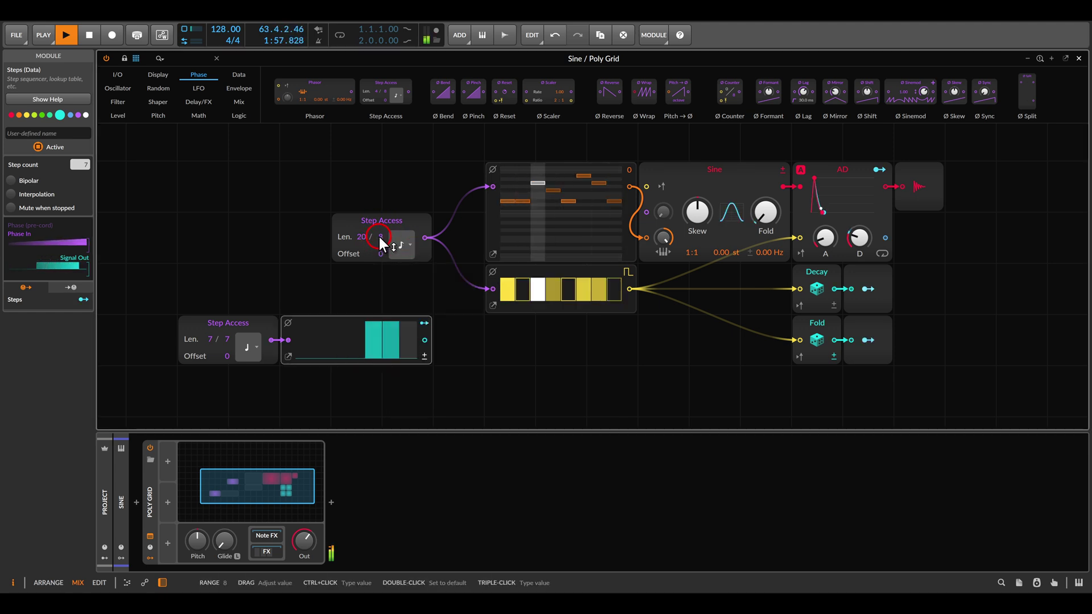
{"action": "left_click", "coordinate": [339, 297]}
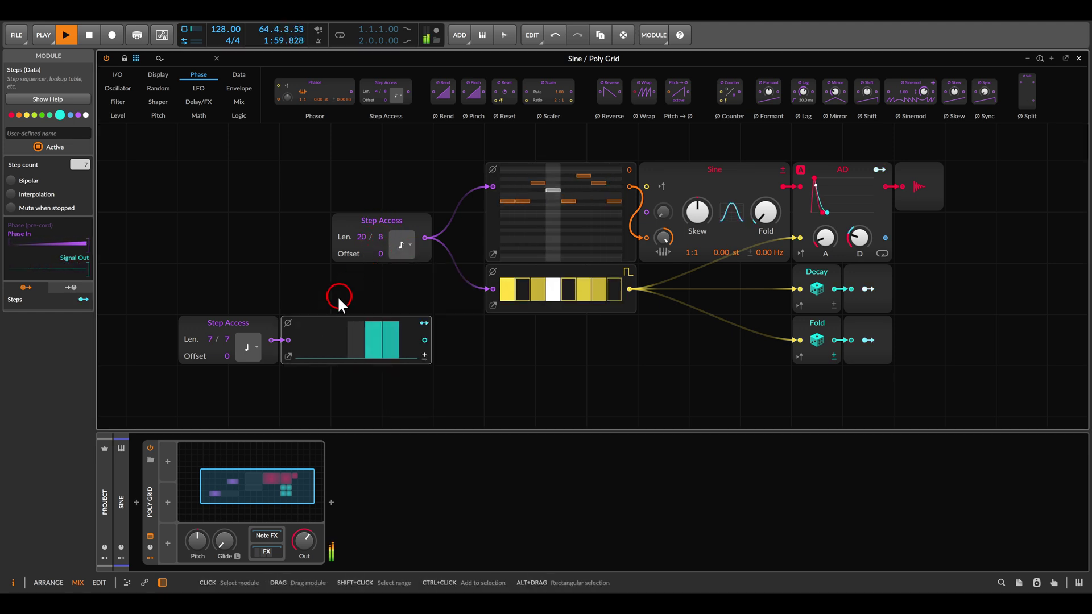
{"action": "left_click_drag", "start_coordinate": [244, 306], "coordinate": [470, 381]}
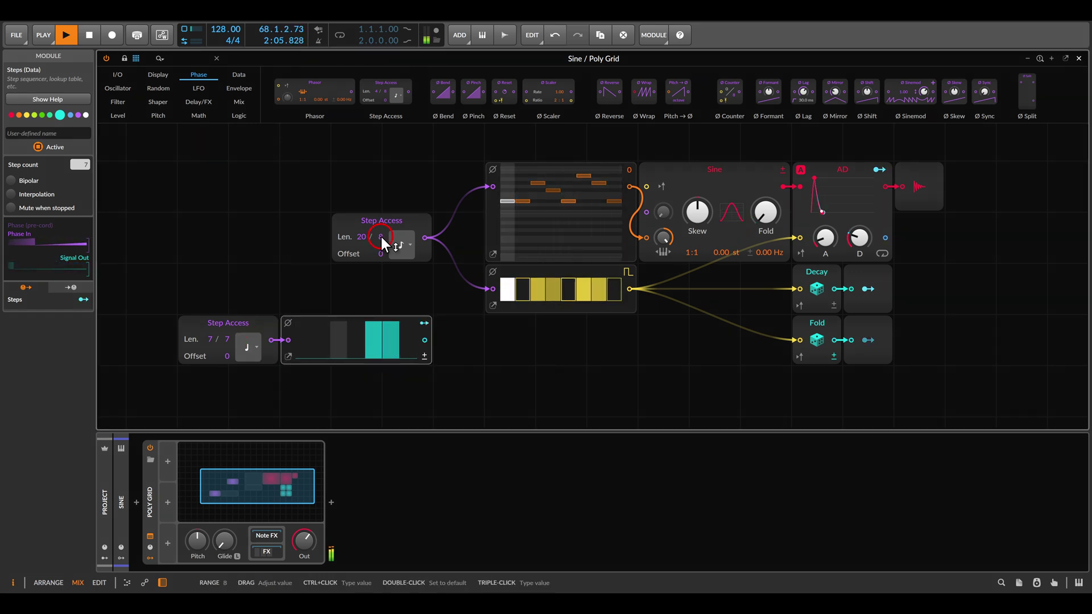
Step: Map the modulation output of the seven-step Steps module to the upper Step Access range, with an amount of -4
{"action": "left_click", "coordinate": [424, 323]}
{"action": "left_click_drag", "start_coordinate": [382, 243], "coordinate": [379, 248]}
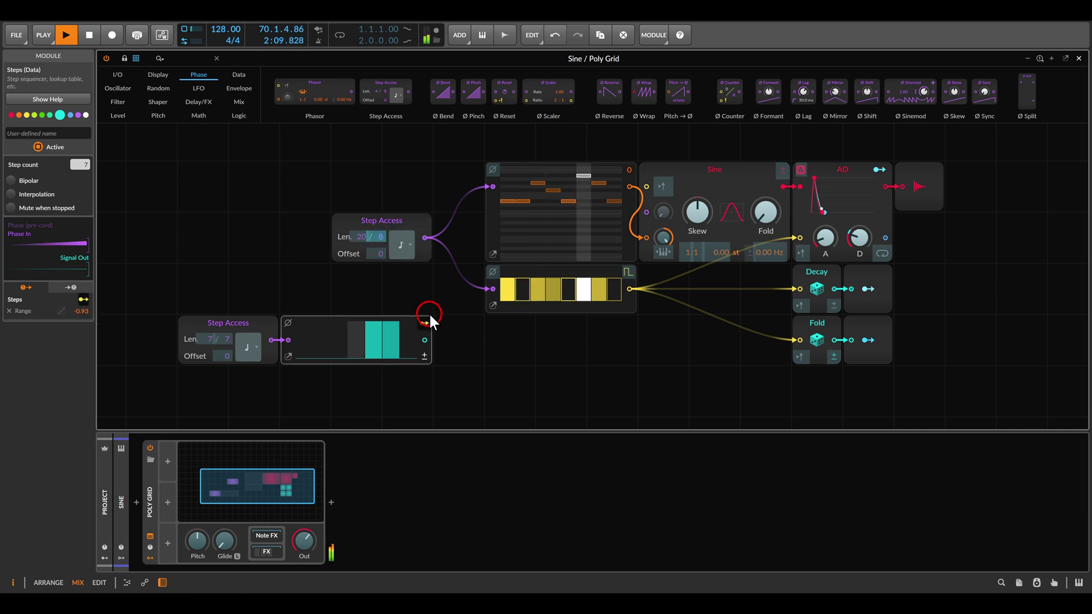
{"action": "left_click", "coordinate": [423, 323]}
{"action": "double_click", "coordinate": [82, 311]}
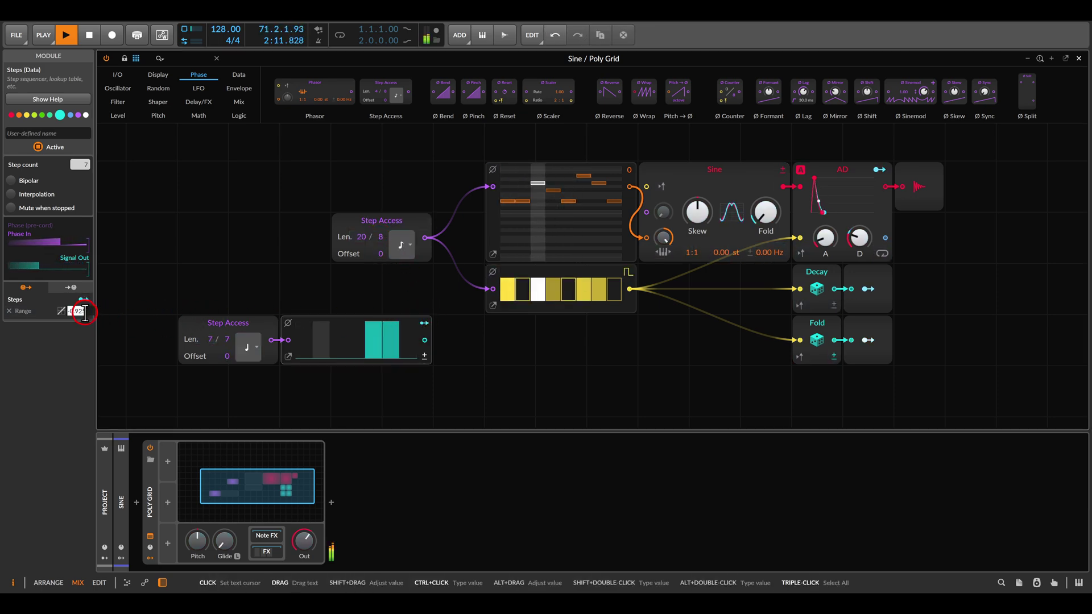
{"action": "type", "text": "-4"}
{"action": "key", "text": "Return"}
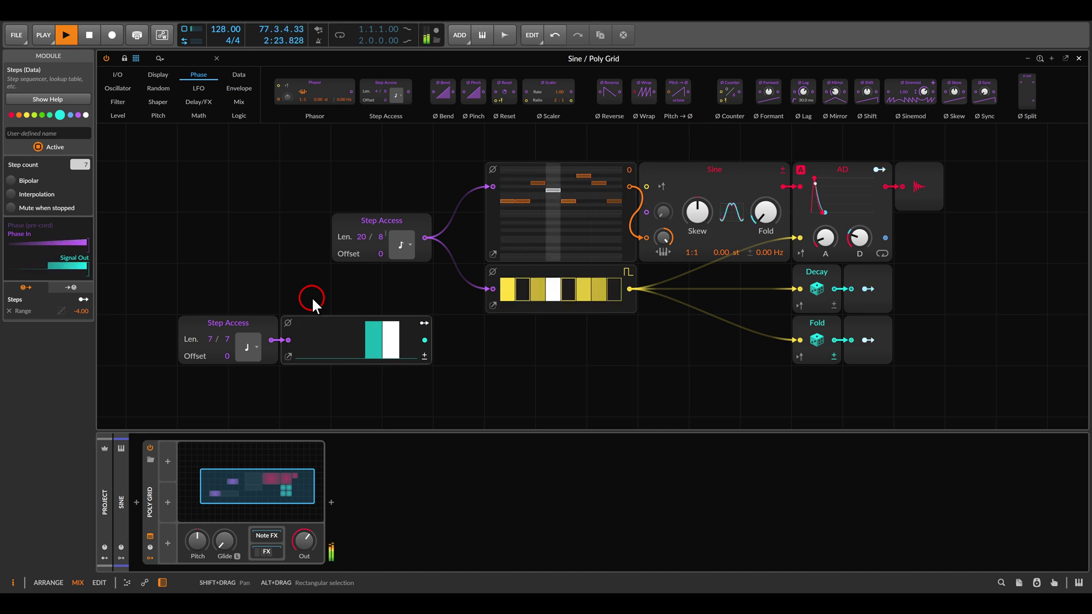
Step: Close the Sine Poly Grid, then unmute the Chord track and open its Note Grid at the Step Access module
{"action": "key", "text": "Escape"}
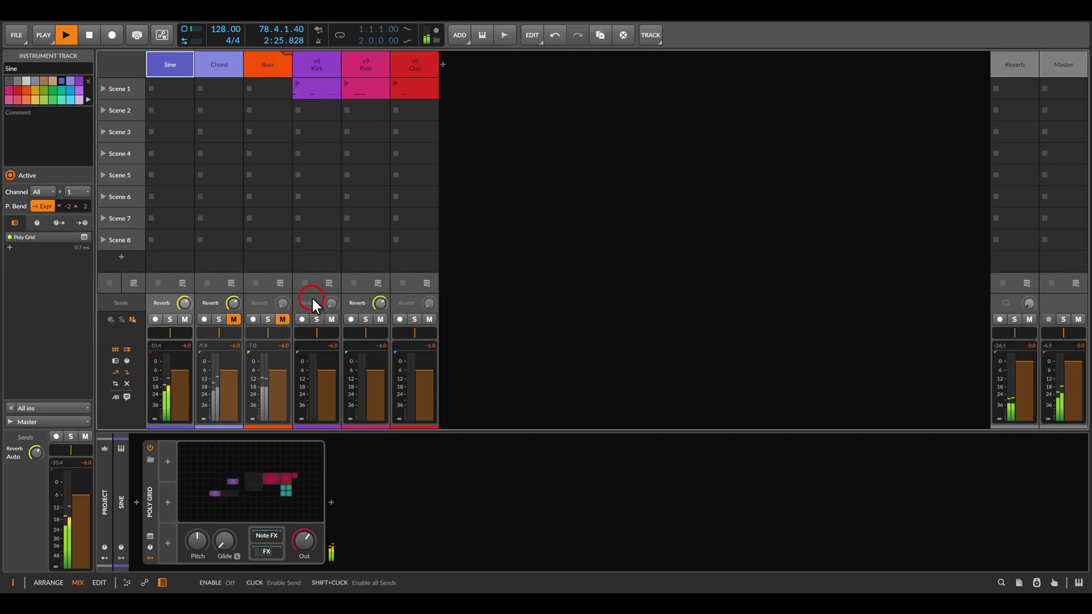
{"action": "left_click", "coordinate": [224, 69]}
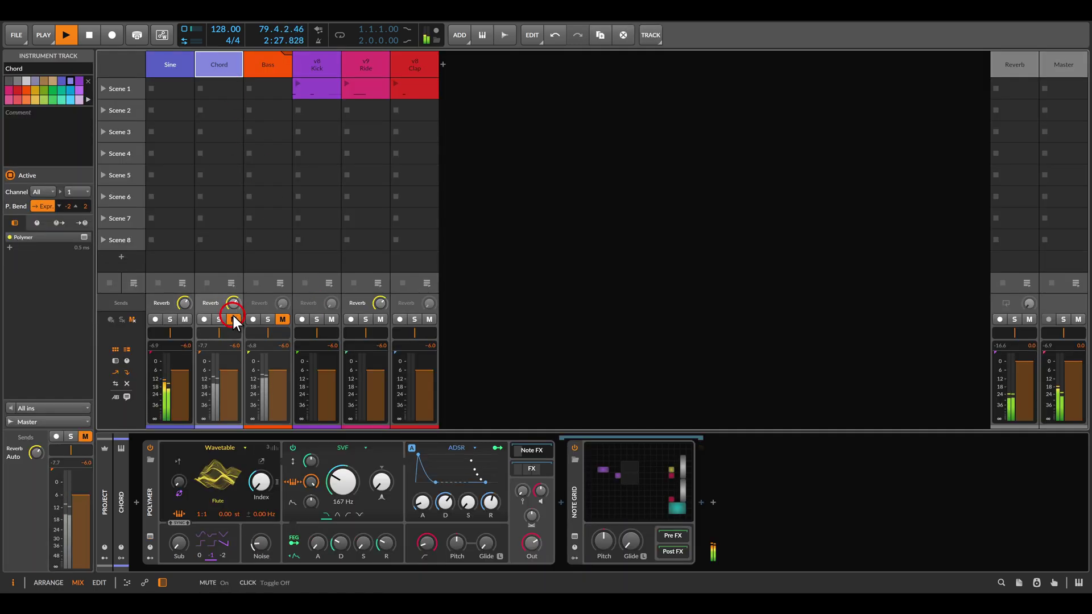
{"action": "double_click", "coordinate": [612, 473]}
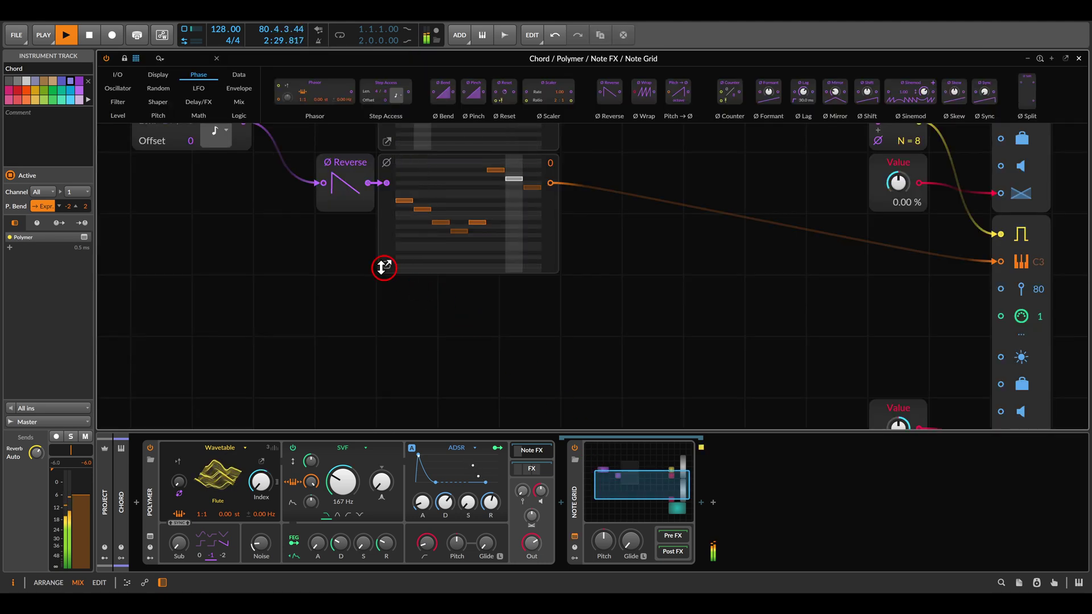
{"action": "left_click_drag", "start_coordinate": [326, 254], "coordinate": [480, 380]}
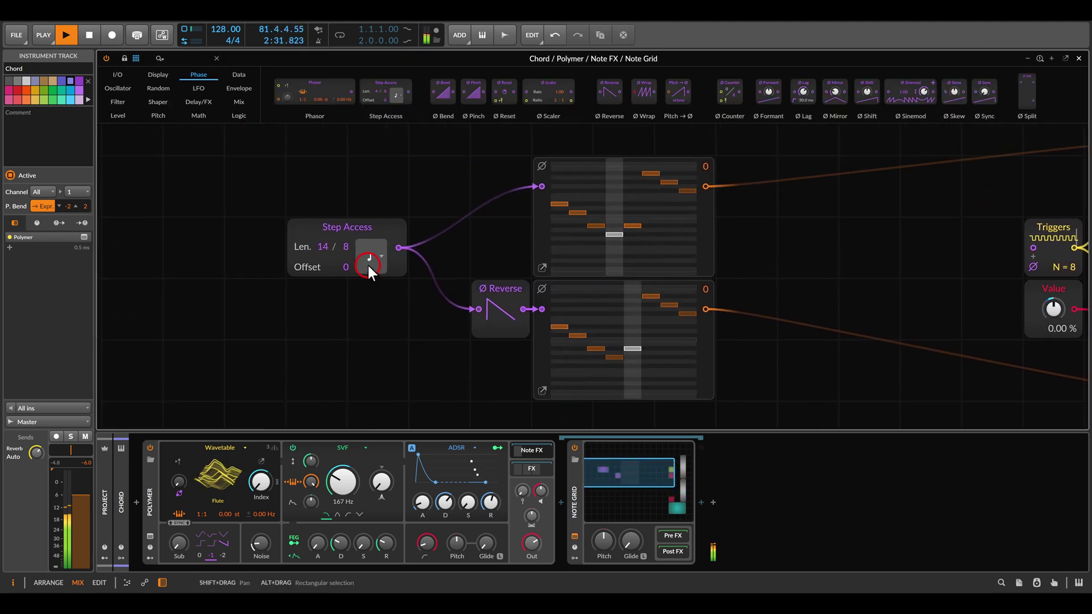
{"action": "left_click", "coordinate": [347, 248]}
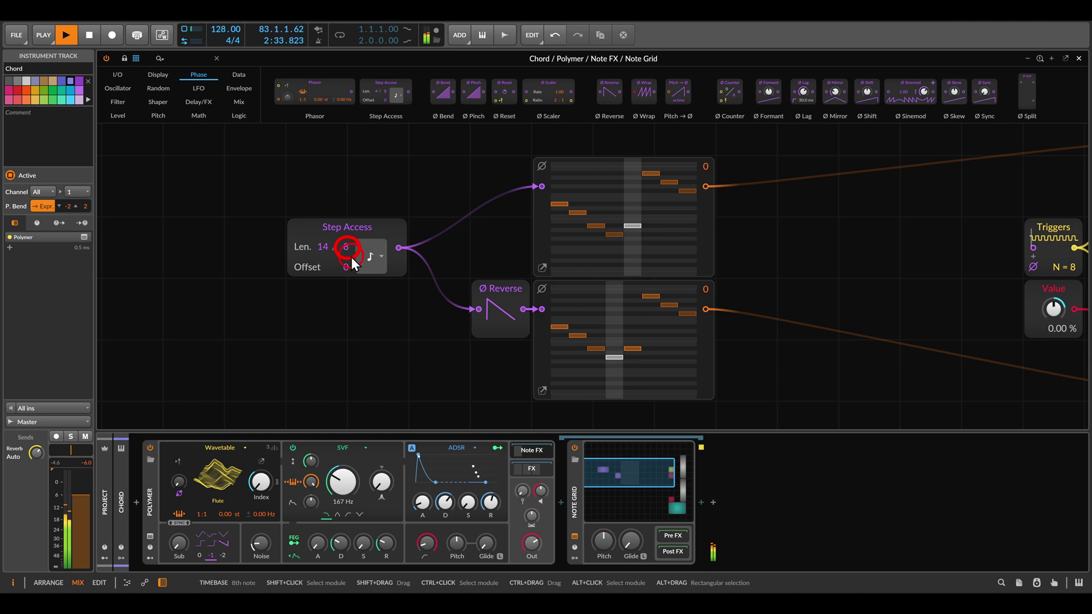
{"action": "left_click", "coordinate": [322, 247]}
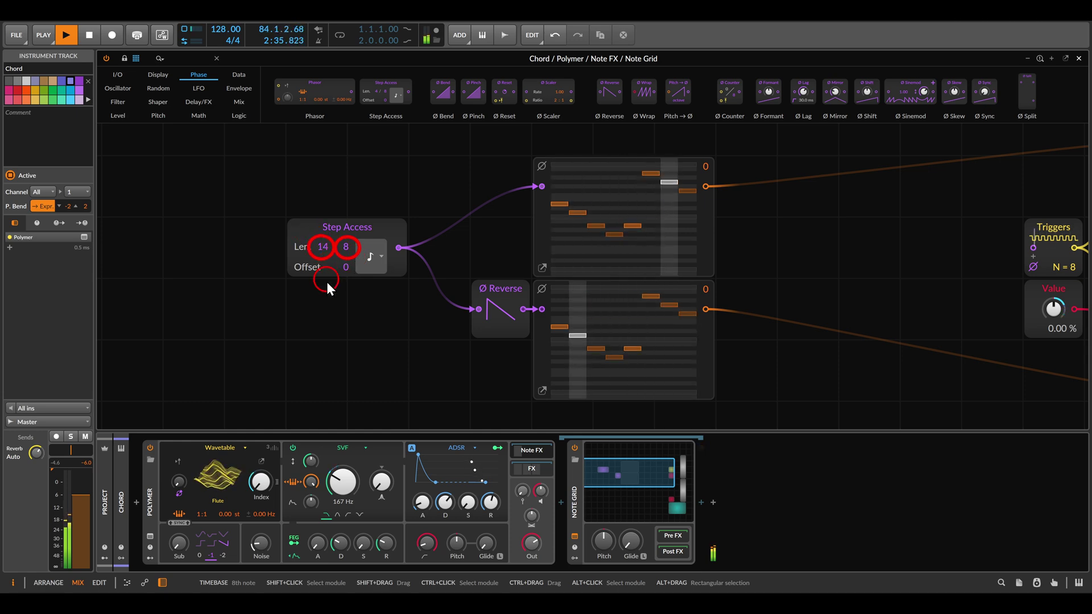
Step: Close the Chord Note Grid, then unmute the Bass track and open its Note Grid
{"action": "left_click", "coordinate": [332, 300]}
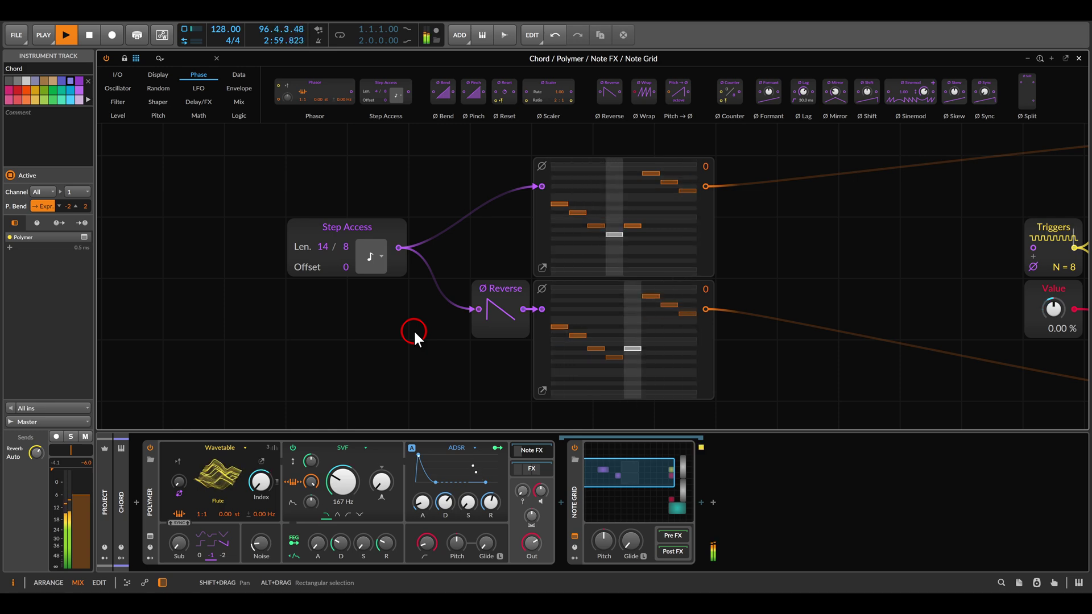
{"action": "key", "text": "Escape"}
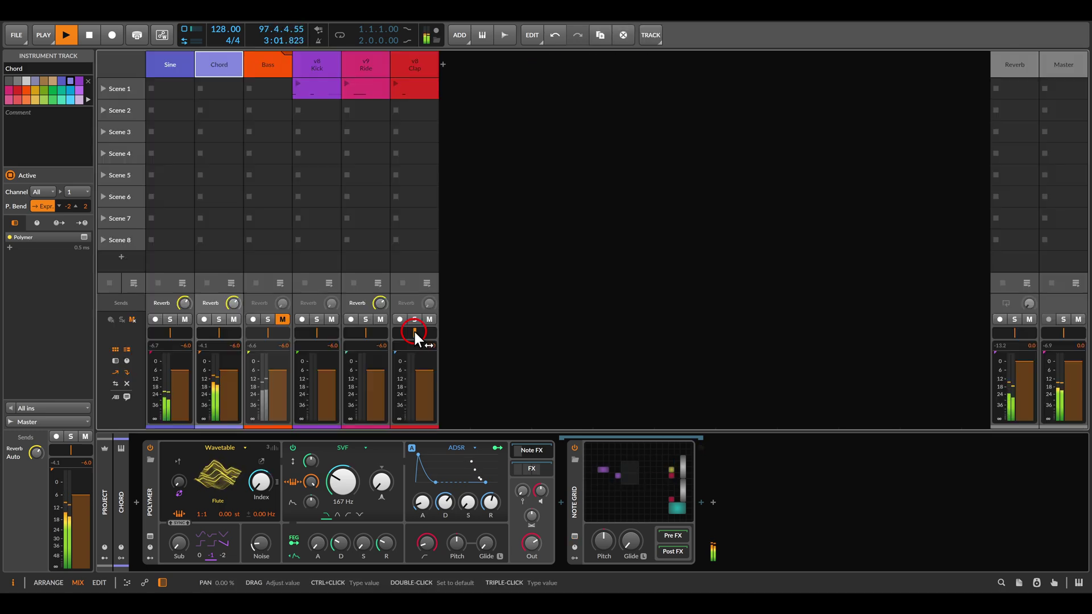
{"action": "left_click", "coordinate": [275, 68]}
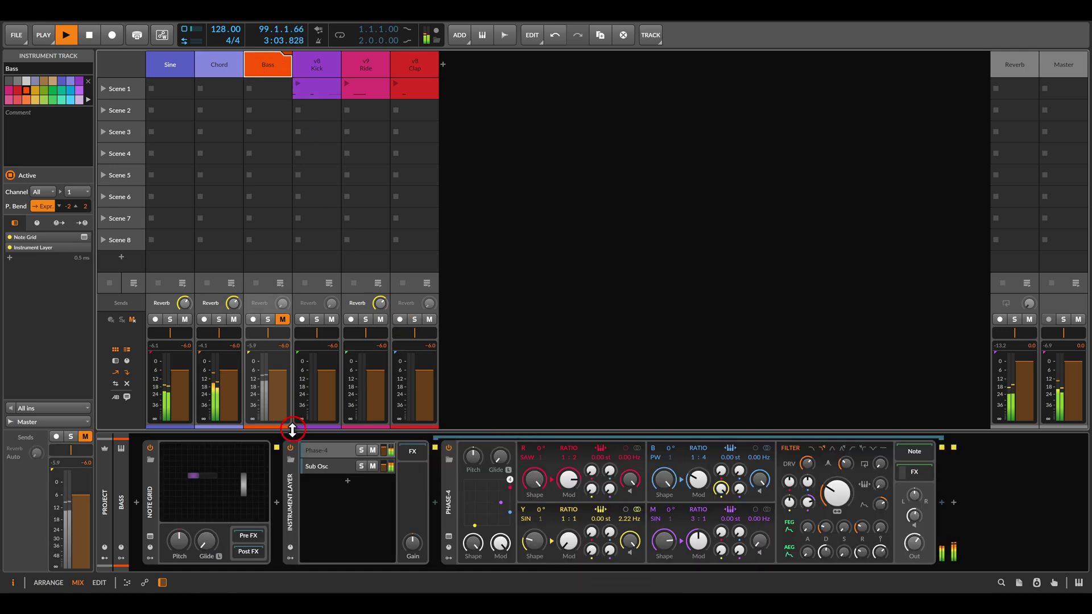
{"action": "left_click", "coordinate": [282, 319]}
{"action": "left_click", "coordinate": [239, 454]}
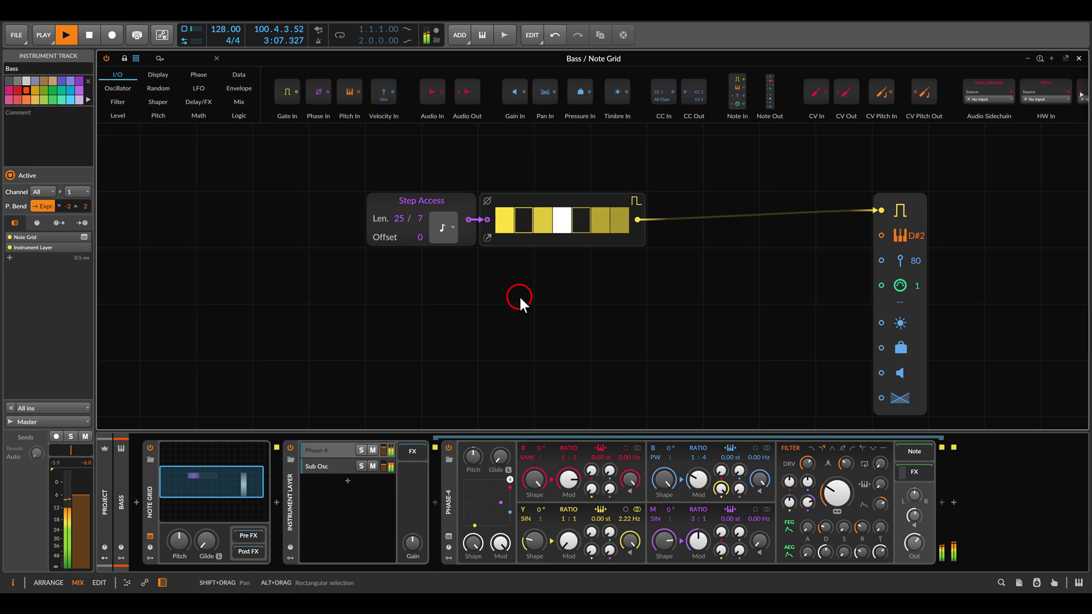
{"action": "left_click", "coordinate": [419, 217]}
{"action": "left_click", "coordinate": [422, 219]}
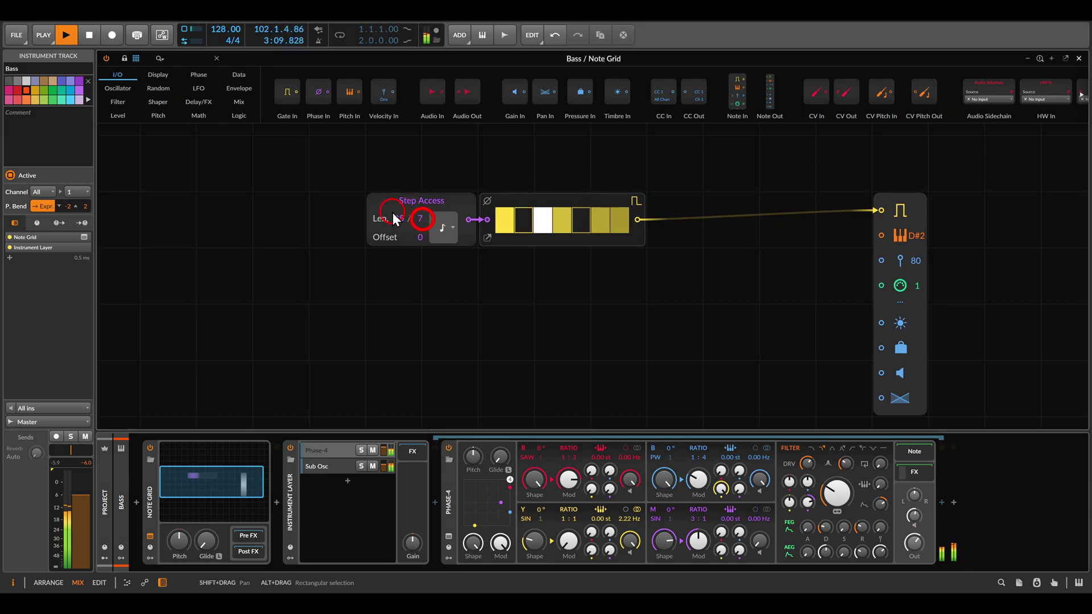
{"action": "left_click_drag", "start_coordinate": [384, 209], "coordinate": [410, 233]}
{"action": "left_click", "coordinate": [421, 280]}
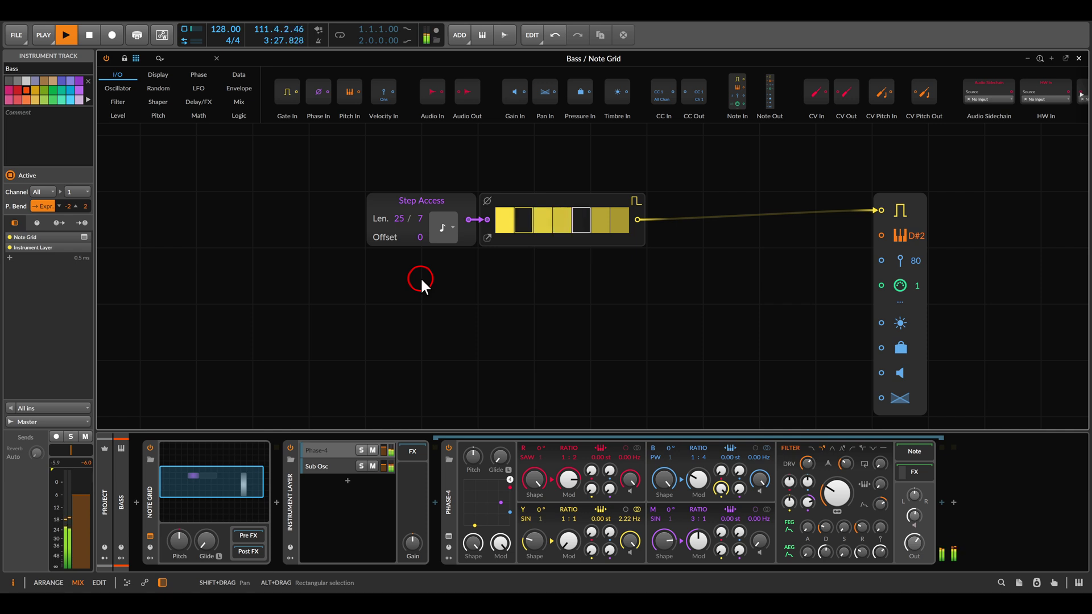
Step: Close the Bass Note Grid and launch Scene 1 to play the drum clips along with the sequencers
{"action": "key", "text": "Escape"}
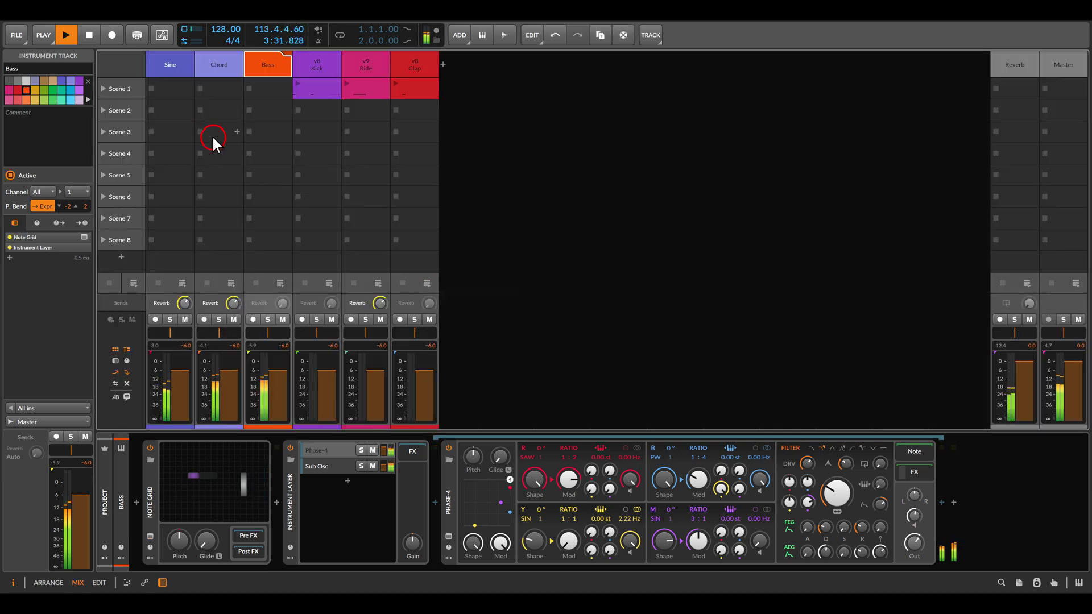
{"action": "left_click", "coordinate": [102, 90]}
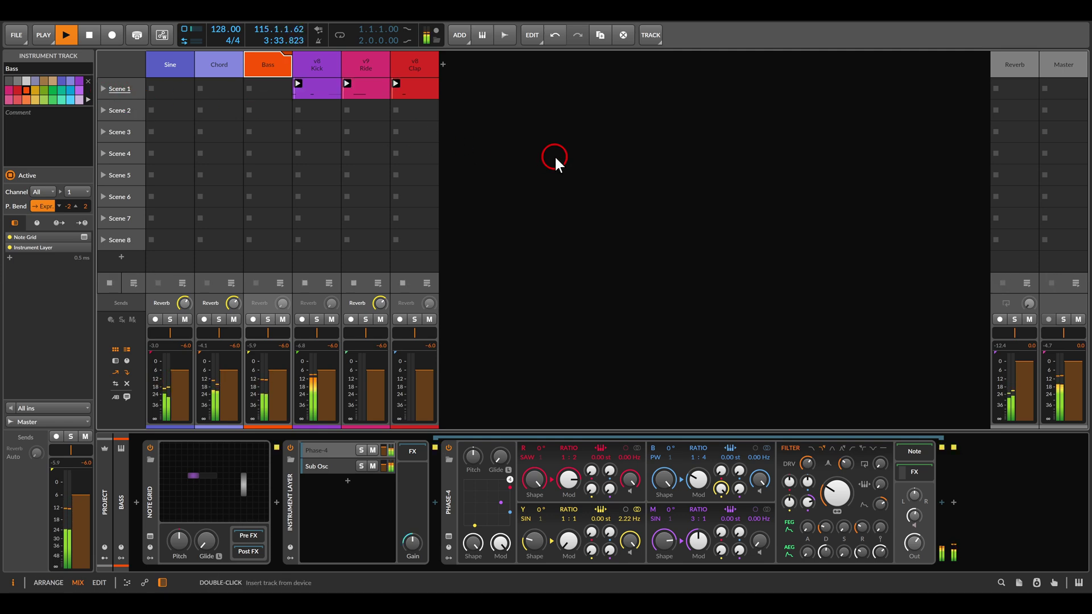